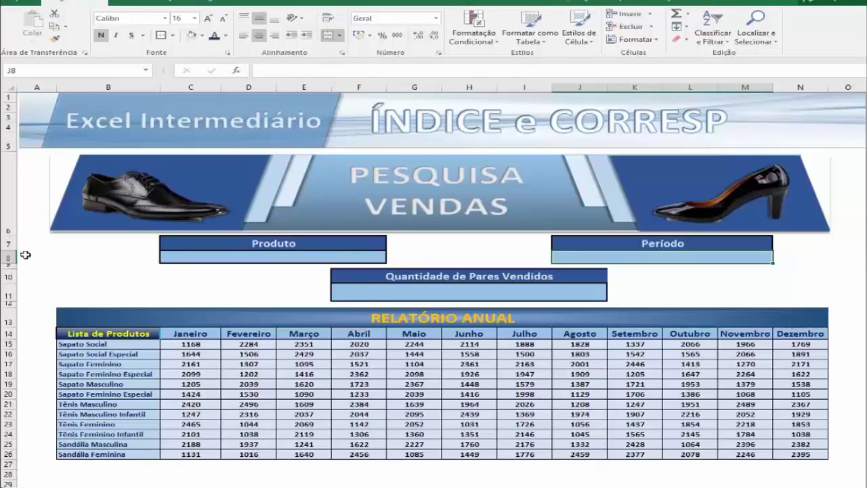
Step: Add list data validation to the cell under Produto (C8), using the product names in B15:B26 as the source
{"action": "left_click", "coordinate": [172, 259]}
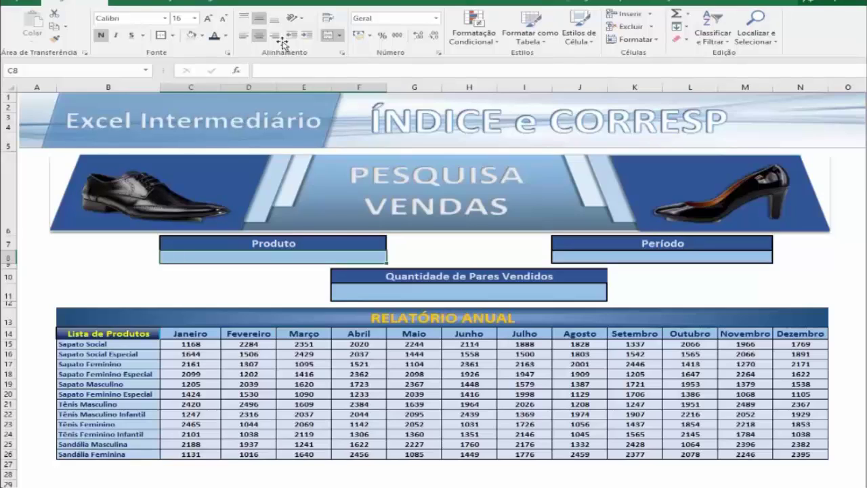
{"action": "left_click", "coordinate": [317, 2]}
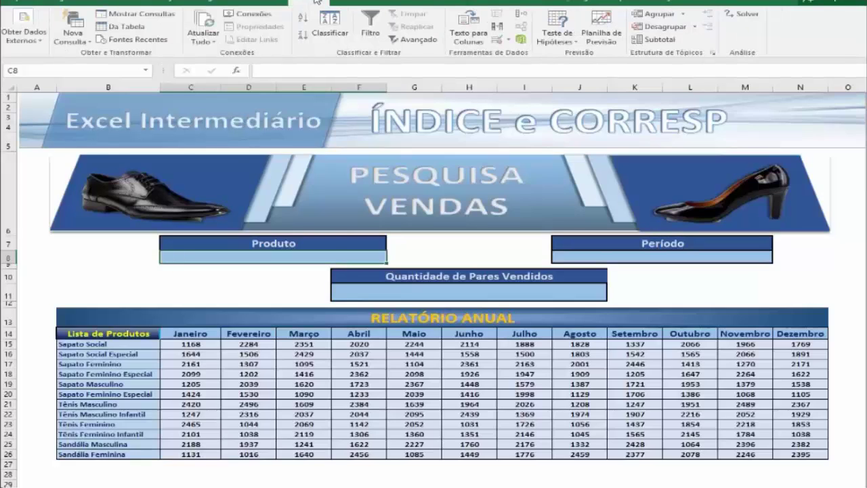
{"action": "left_click", "coordinate": [498, 41]}
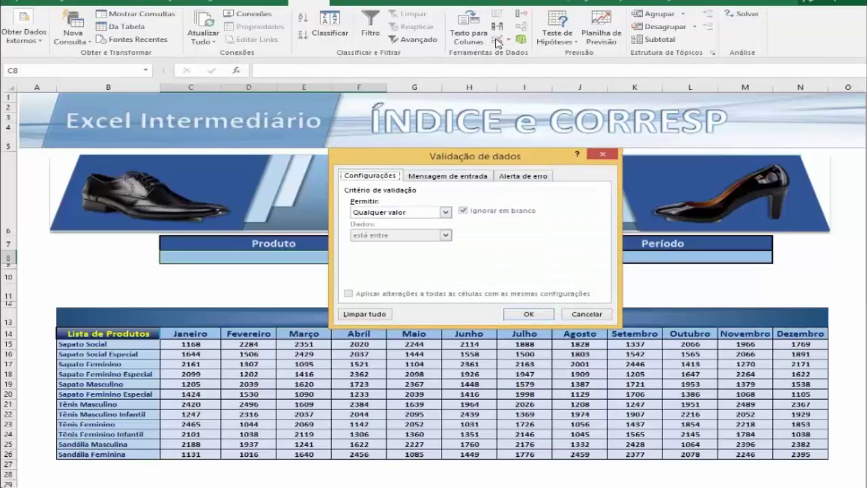
{"action": "left_click", "coordinate": [445, 212]}
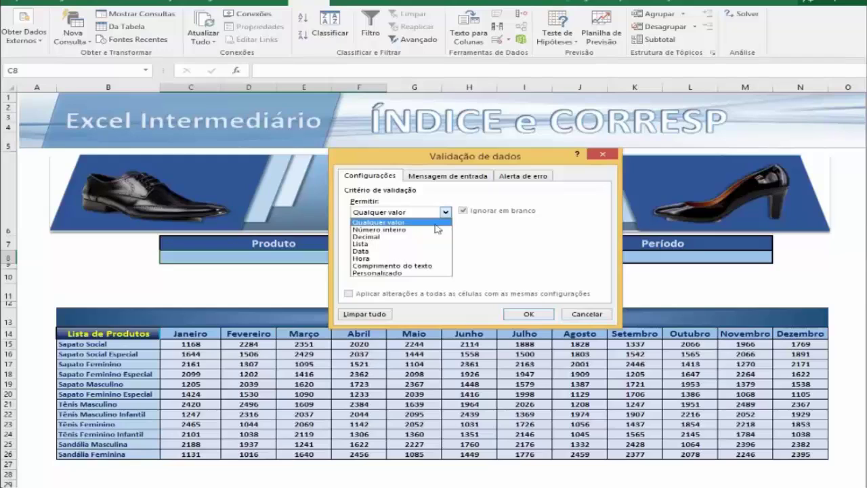
{"action": "left_click", "coordinate": [376, 244]}
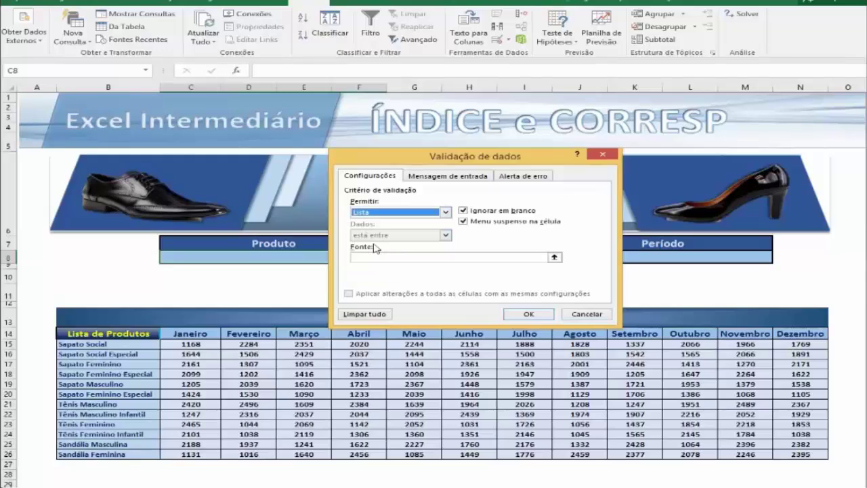
{"action": "left_click", "coordinate": [555, 258]}
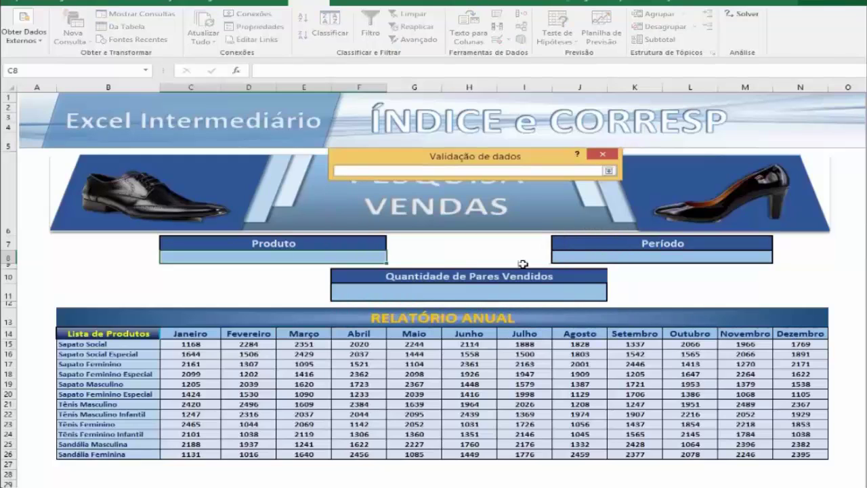
{"action": "left_click_drag", "start_coordinate": [139, 345], "coordinate": [122, 455]}
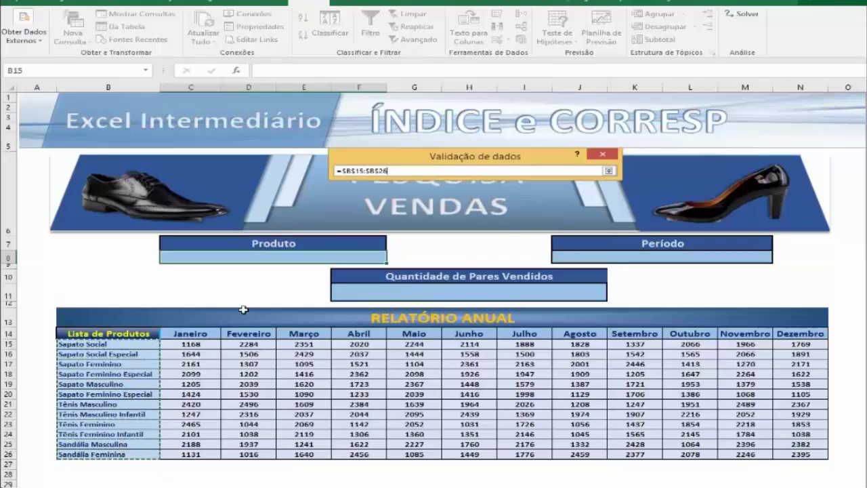
{"action": "left_click", "coordinate": [610, 171]}
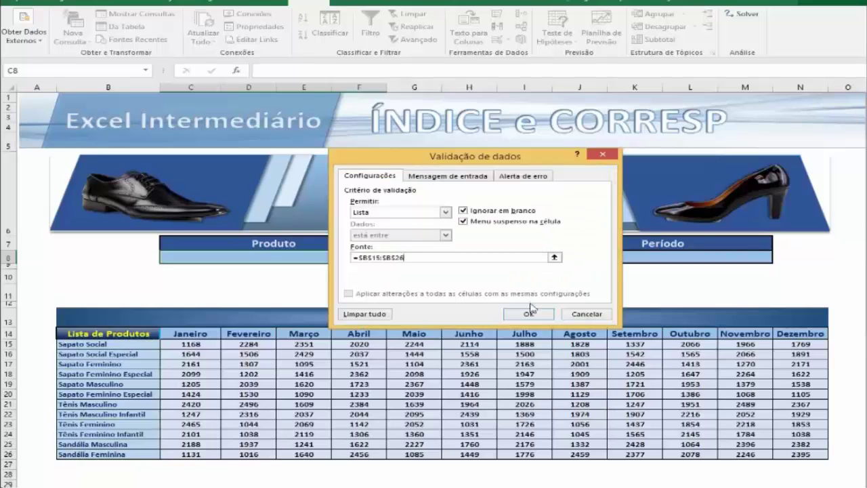
{"action": "left_click", "coordinate": [529, 315]}
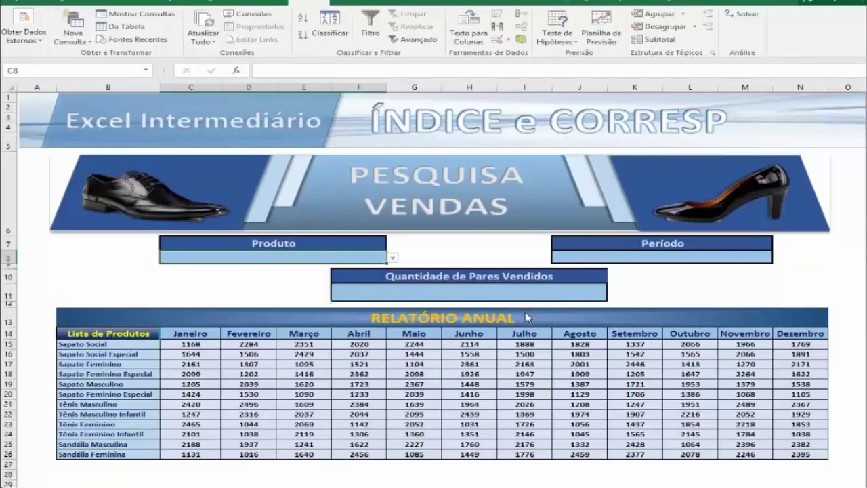
Step: Test the Produto list with Sapato Feminino Especial and Tênis Feminino Infantil, finishing with Tênis Masculino Infantil selected
{"action": "left_click", "coordinate": [393, 257]}
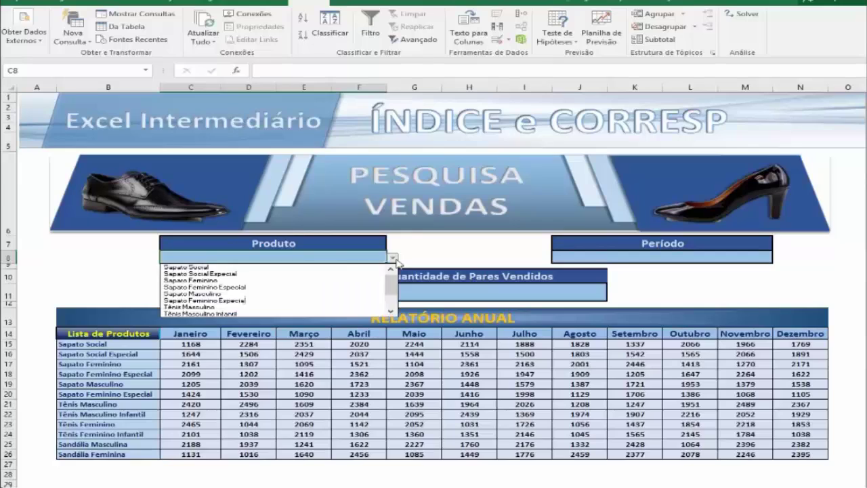
{"action": "left_click", "coordinate": [374, 278]}
{"action": "left_click", "coordinate": [392, 257]}
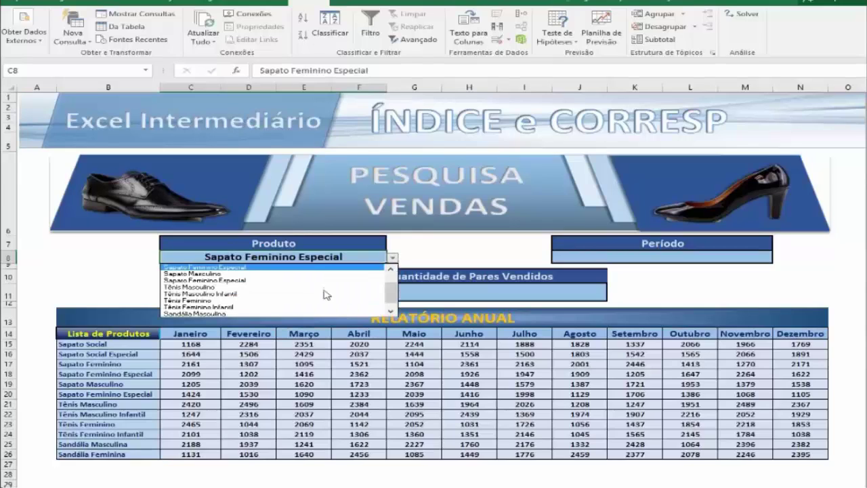
{"action": "left_click", "coordinate": [366, 307]}
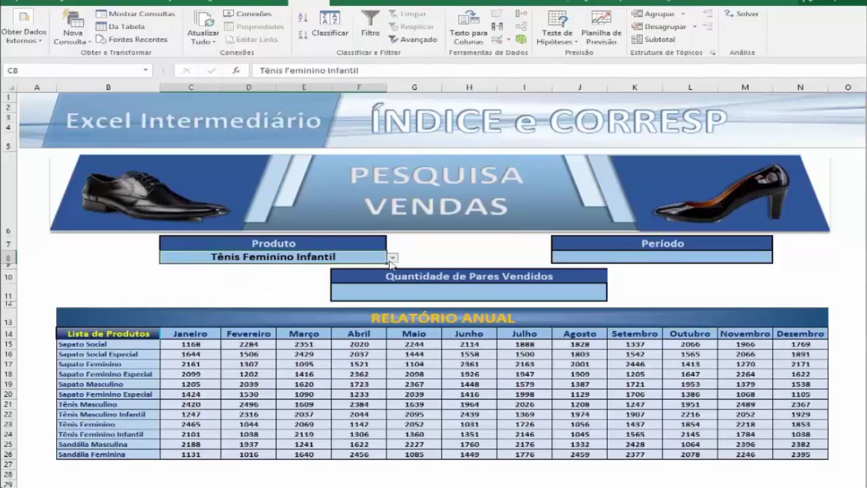
{"action": "left_click", "coordinate": [392, 258]}
{"action": "left_click", "coordinate": [369, 293]}
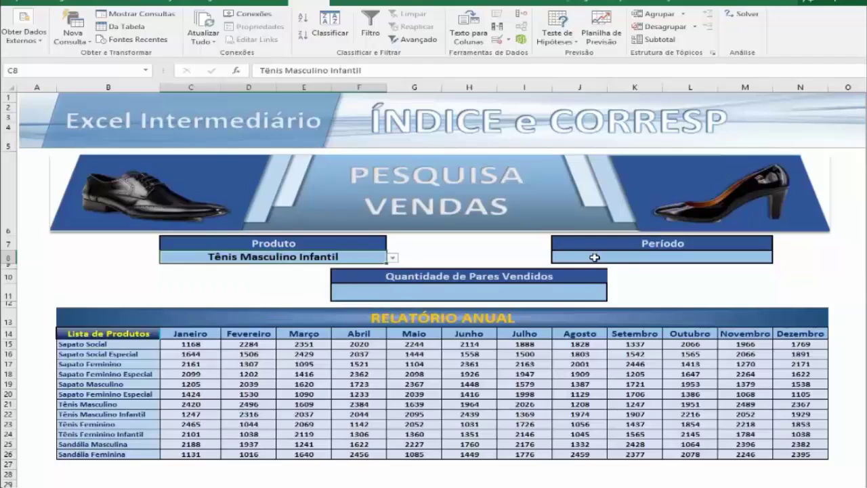
Step: Add list data validation to the cell under Período (J8), using the month headings in C14:N14 as the source
{"action": "left_click", "coordinate": [594, 257]}
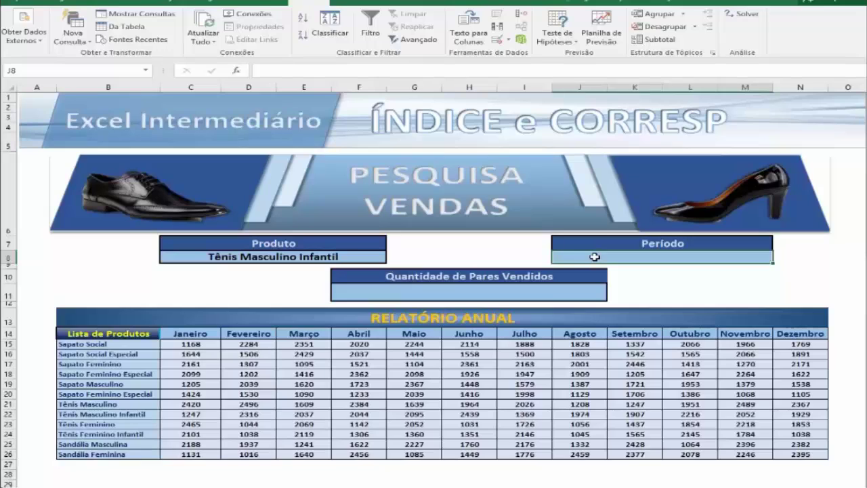
{"action": "left_click", "coordinate": [497, 40]}
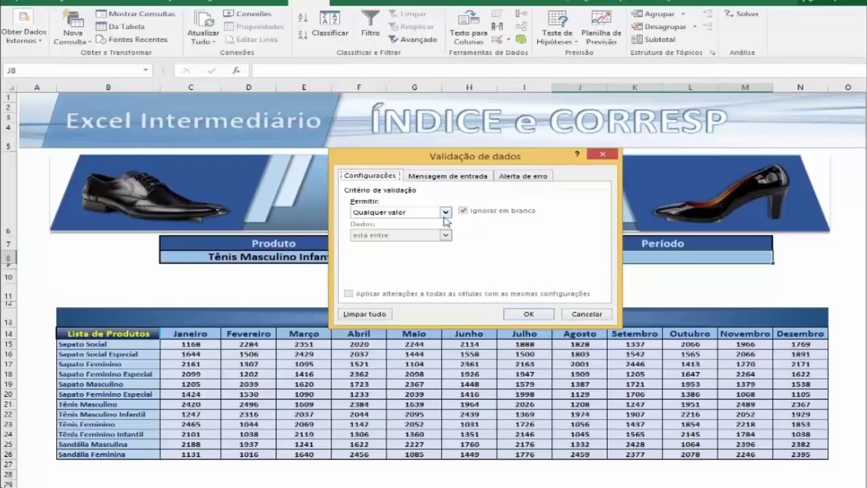
{"action": "left_click", "coordinate": [445, 213]}
{"action": "left_click", "coordinate": [378, 244]}
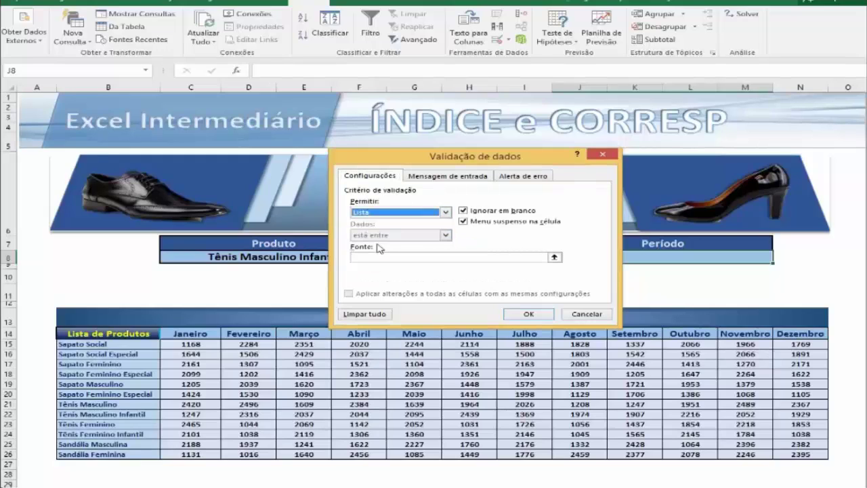
{"action": "left_click", "coordinate": [554, 257]}
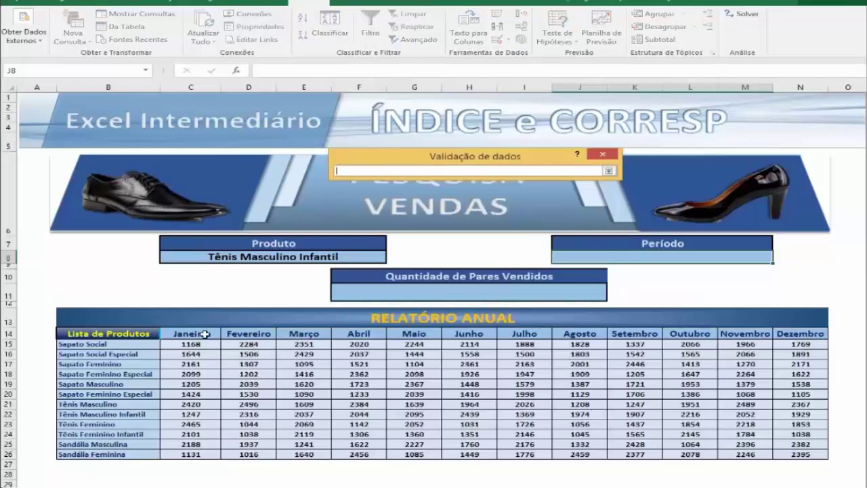
{"action": "left_click_drag", "start_coordinate": [191, 333], "coordinate": [806, 334]}
{"action": "left_click", "coordinate": [610, 174]}
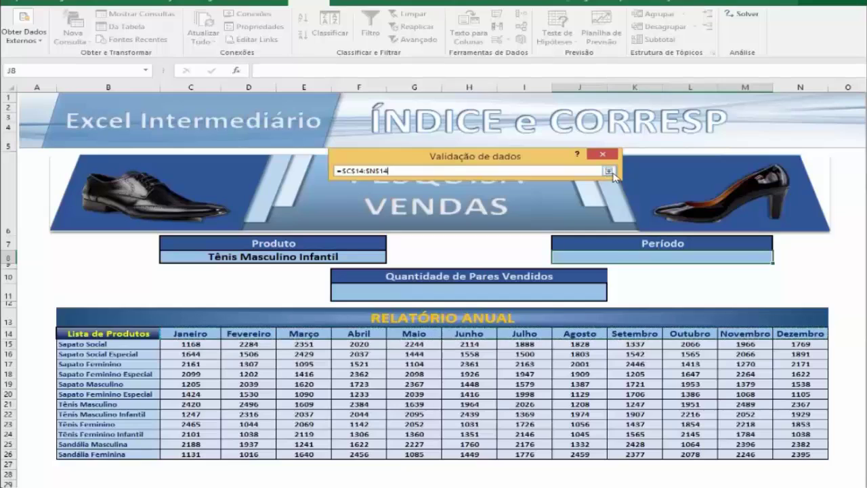
{"action": "left_click", "coordinate": [528, 314]}
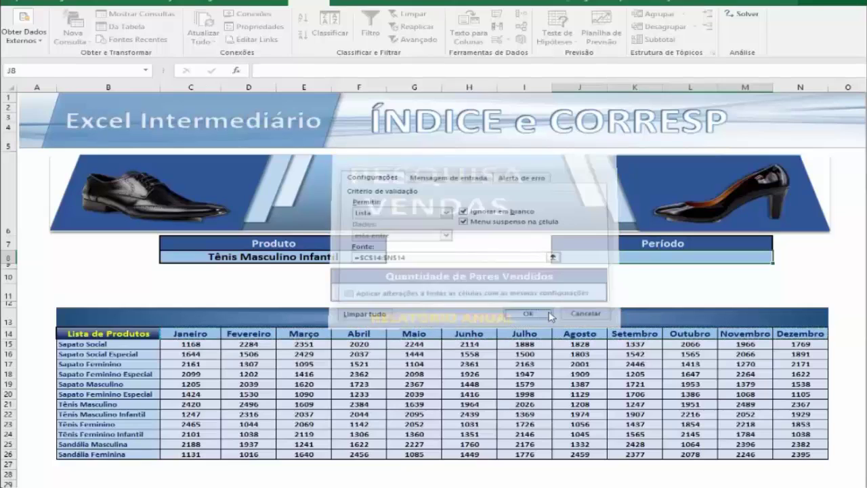
Step: Test the Período list with several months, starting with Fevereiro and finishing with Outubro selected
{"action": "left_click", "coordinate": [780, 261]}
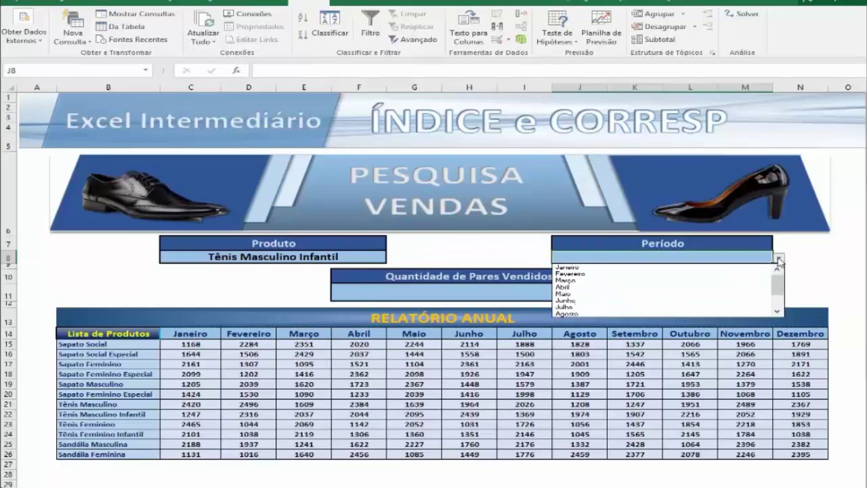
{"action": "left_click", "coordinate": [728, 275]}
{"action": "left_click", "coordinate": [781, 262]}
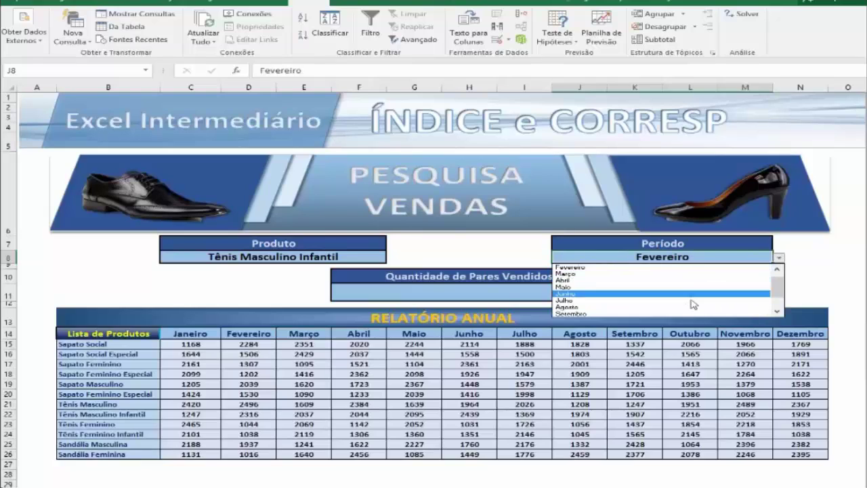
{"action": "left_click", "coordinate": [678, 301]}
{"action": "left_click", "coordinate": [778, 258]}
{"action": "left_click", "coordinate": [664, 300]}
{"action": "left_click", "coordinate": [525, 291]}
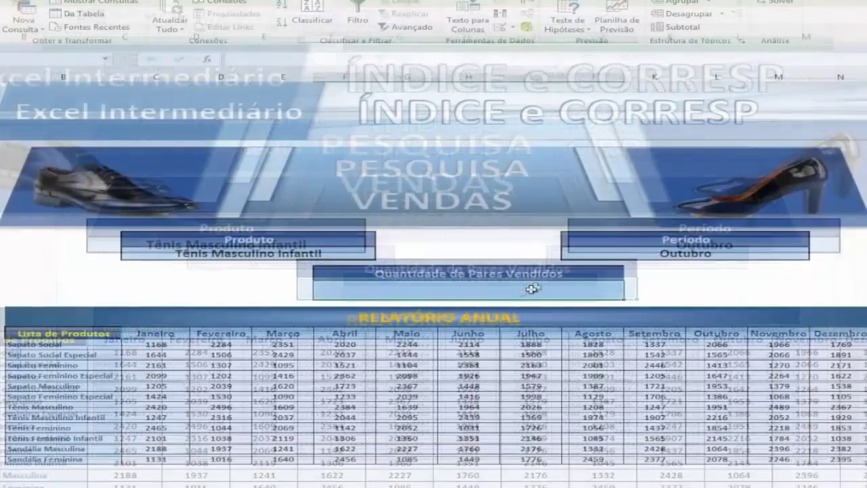
{"action": "type", "text": "=índi"}
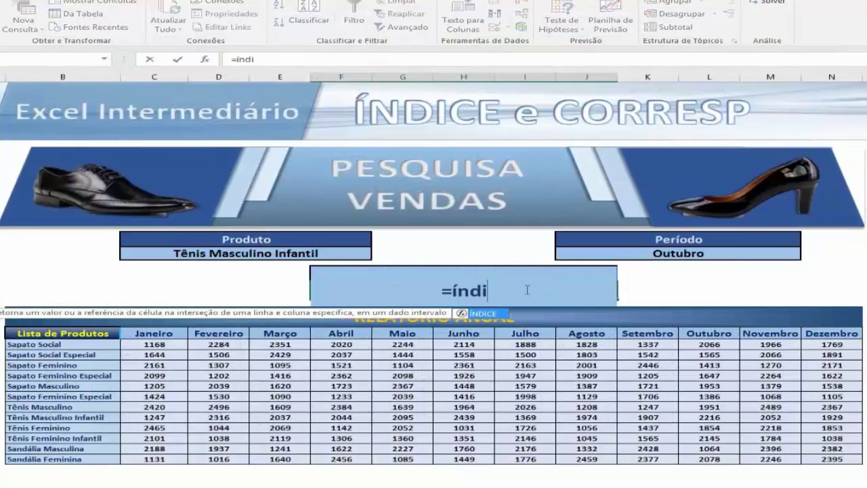
{"action": "key", "text": "Tab"}
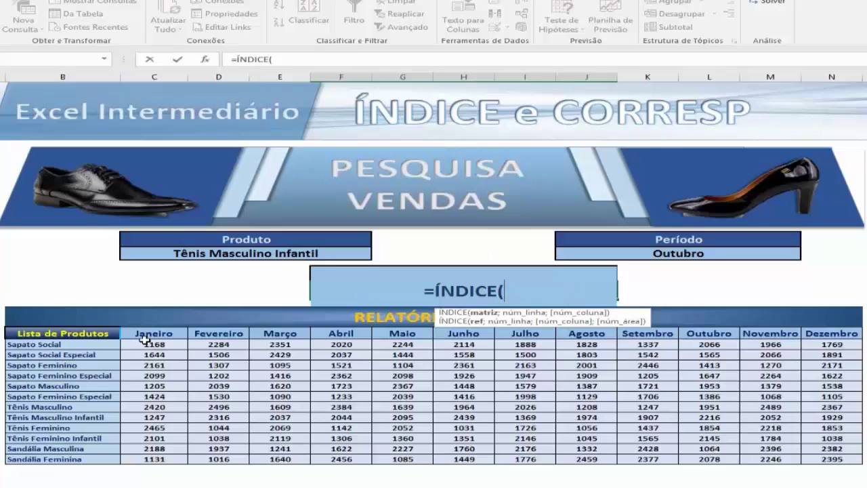
{"action": "left_click_drag", "start_coordinate": [145, 344], "coordinate": [832, 460]}
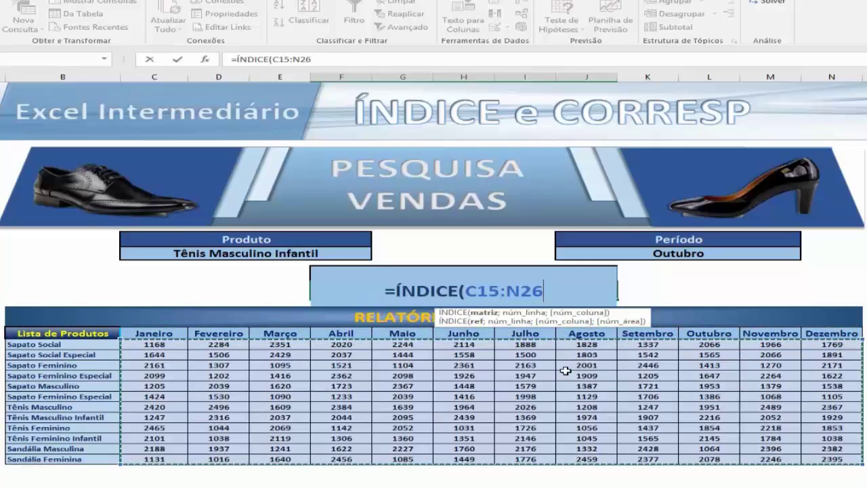
{"action": "type", "text": ";"}
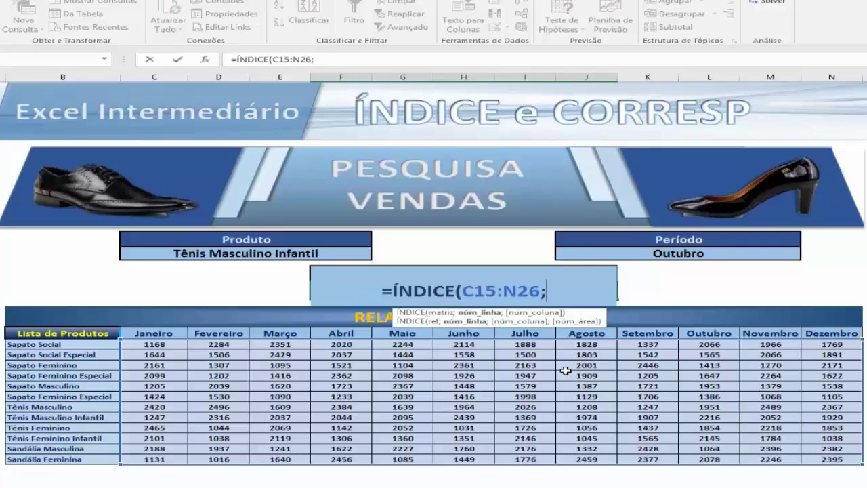
{"action": "key", "text": "BackSpace"}
{"action": "key", "text": "BackSpace"}
{"action": "key", "text": "BackSpace"}
{"action": "key", "text": "BackSpace"}
{"action": "key", "text": "BackSpace"}
{"action": "key", "text": "BackSpace"}
{"action": "key", "text": "BackSpace"}
{"action": "key", "text": "BackSpace"}
{"action": "key", "text": "BackSpace"}
{"action": "key", "text": "BackSpace"}
{"action": "key", "text": "BackSpace"}
{"action": "key", "text": "BackSpace"}
{"action": "key", "text": "BackSpace"}
{"action": "key", "text": "BackSpace"}
{"action": "key", "text": "BackSpace"}
{"action": "key", "text": "BackSpace"}
Step: Enter =CORRESP(C8;B15:B26;0) in the Quantidade de Pares Vendidos result cell, using exact match to find the product's row position
{"action": "type", "text": "="}
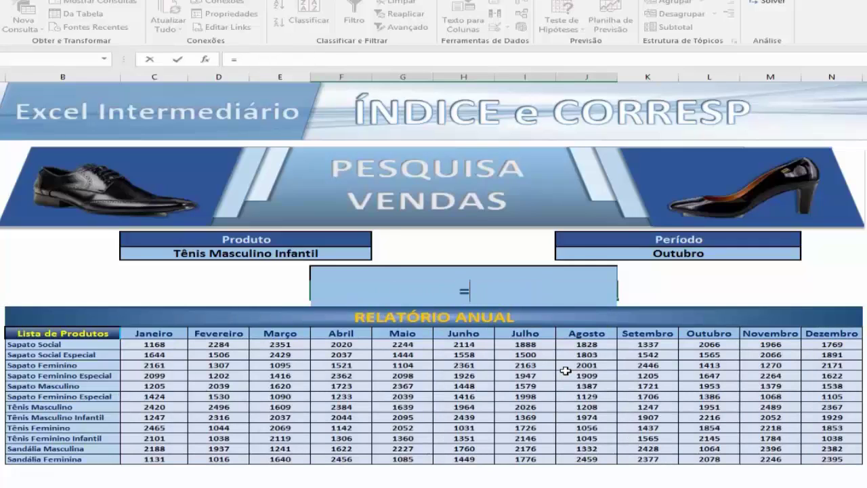
{"action": "type", "text": "corres"}
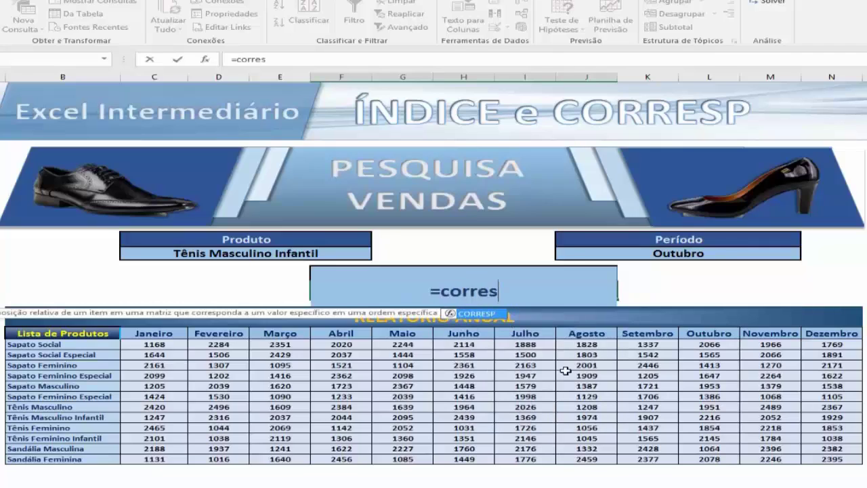
{"action": "key", "text": "Tab"}
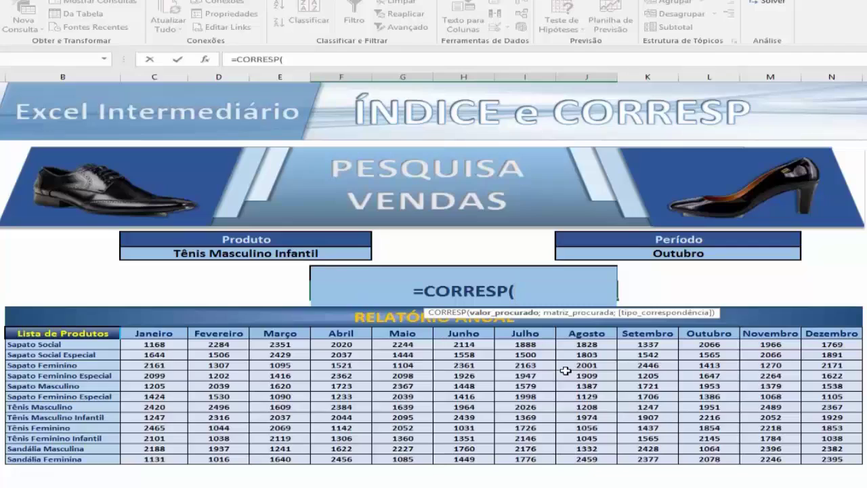
{"action": "left_click", "coordinate": [313, 255]}
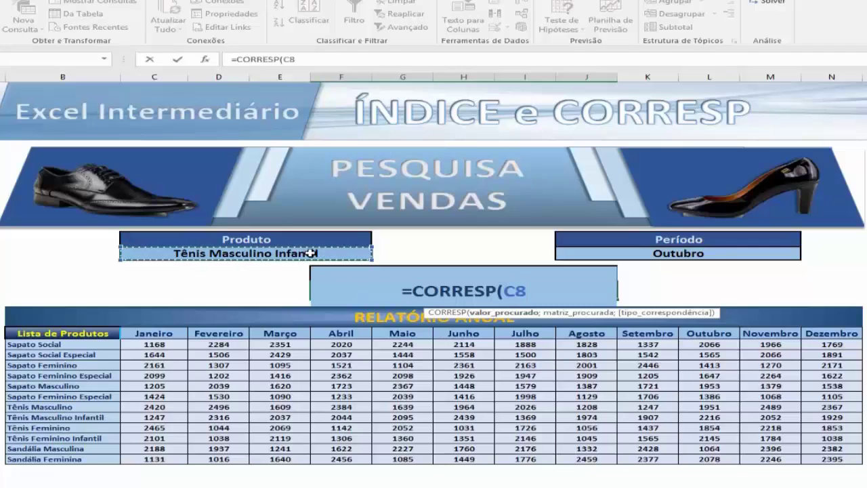
{"action": "type", "text": ";"}
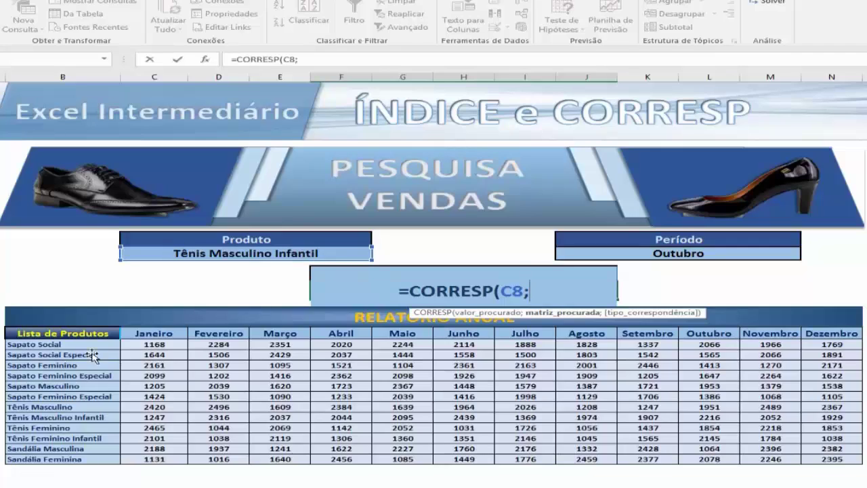
{"action": "left_click_drag", "start_coordinate": [85, 344], "coordinate": [86, 458]}
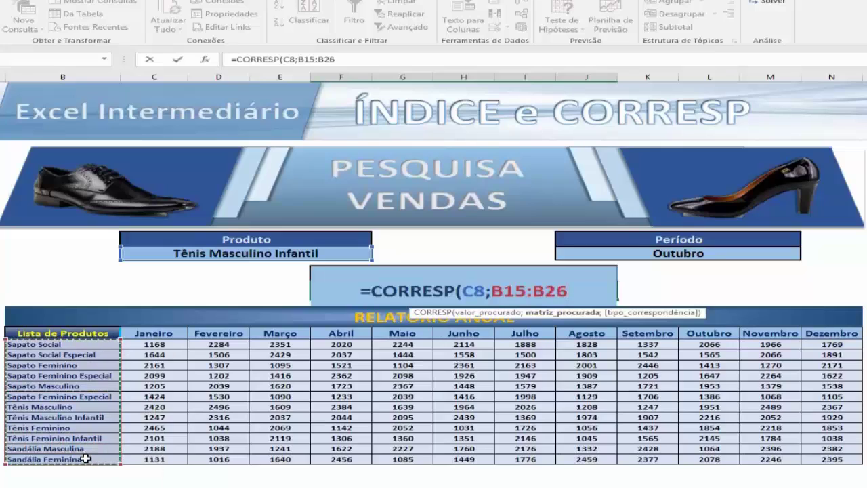
{"action": "type", "text": ";"}
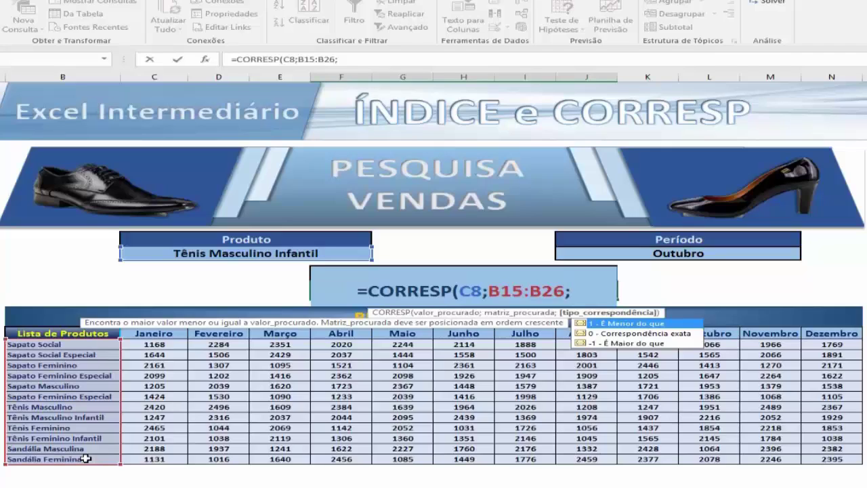
{"action": "key", "text": "Down"}
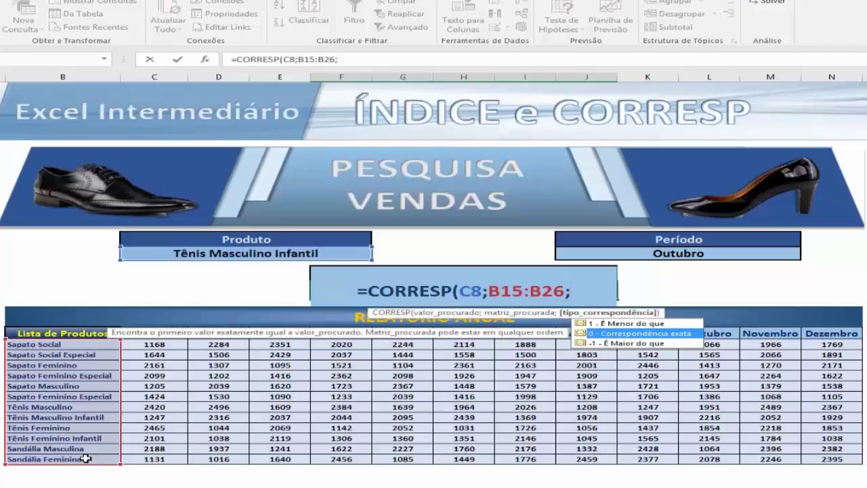
{"action": "key", "text": "Tab"}
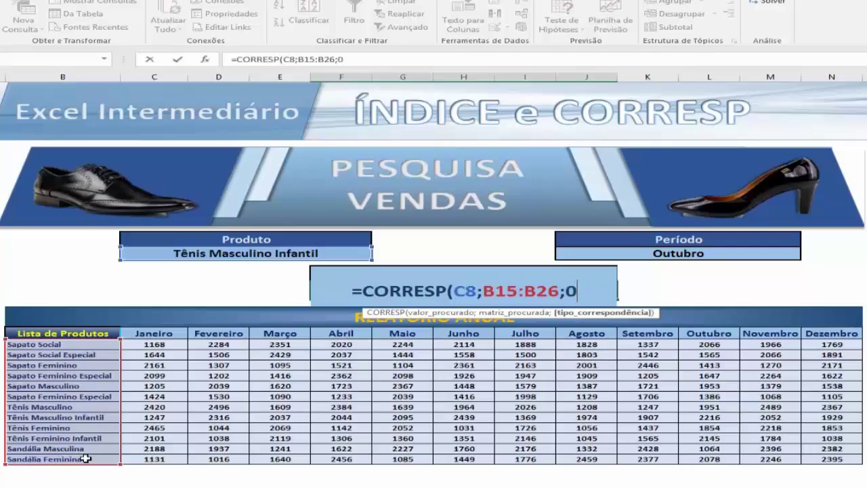
{"action": "type", "text": ")"}
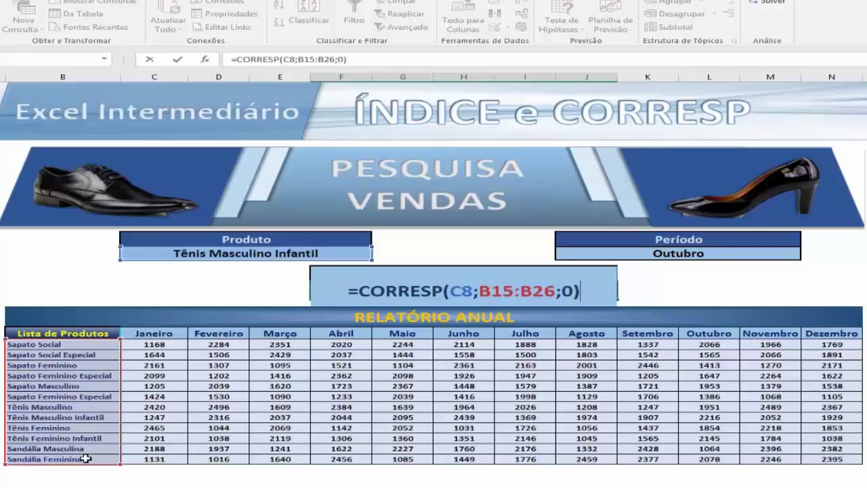
{"action": "key", "text": "Return"}
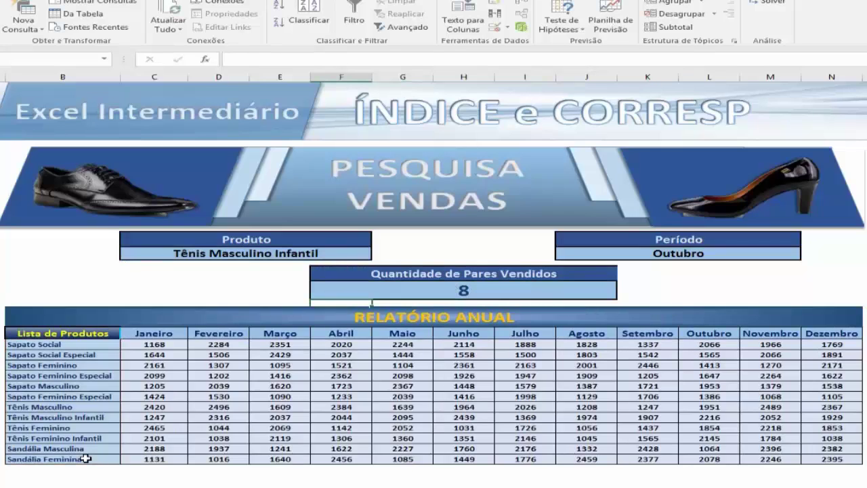
{"action": "key", "text": "Up"}
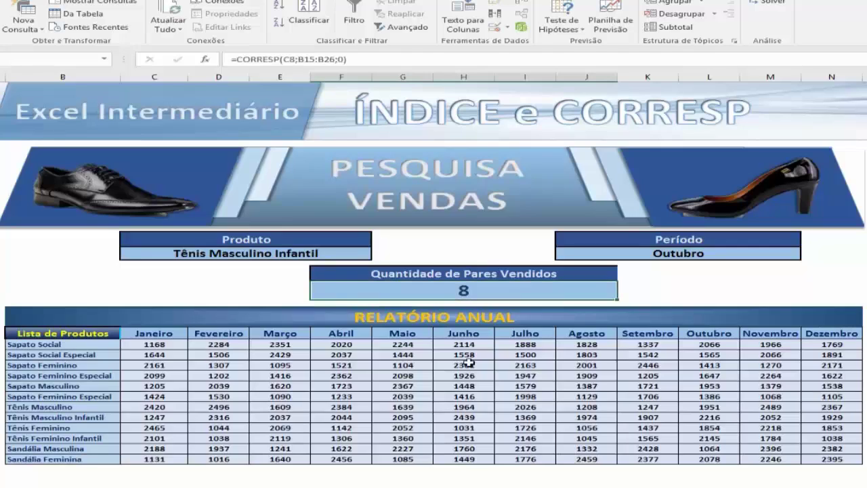
Step: Test the product position formula by choosing Sapato Feminino under Produto, finishing with Sapato Feminino Especial selected
{"action": "left_click", "coordinate": [316, 253]}
{"action": "left_click", "coordinate": [379, 256]}
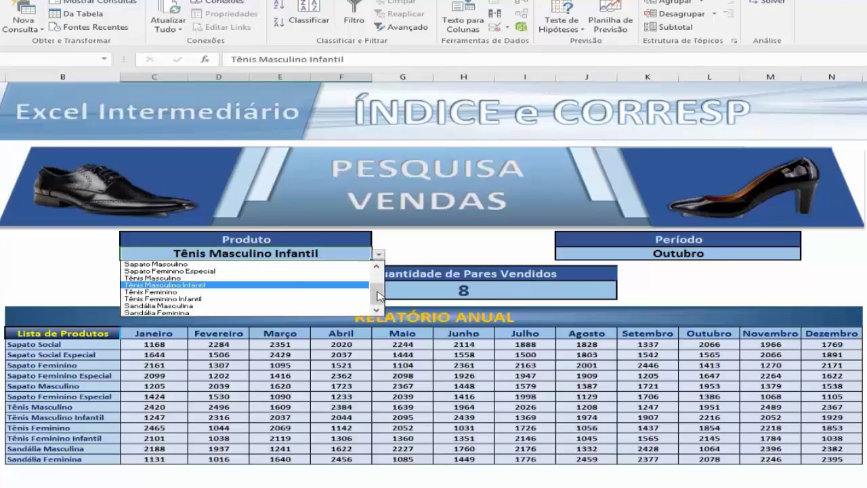
{"action": "left_click_drag", "start_coordinate": [379, 284], "coordinate": [378, 266]}
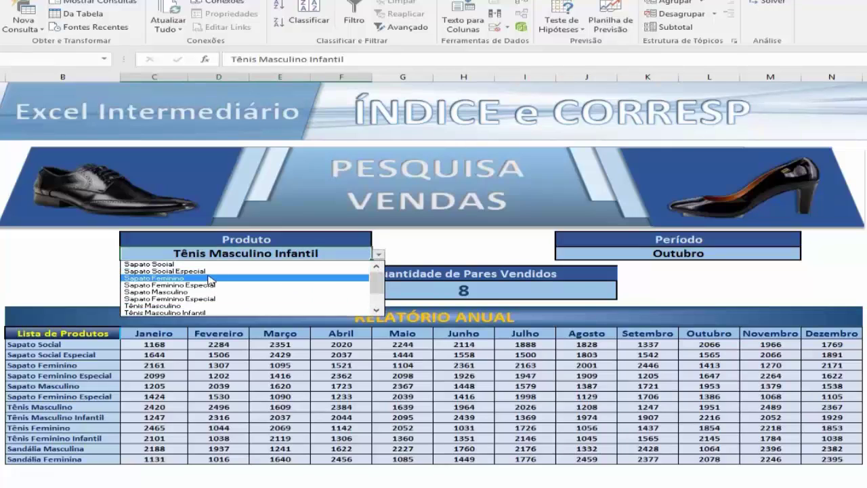
{"action": "left_click", "coordinate": [245, 278]}
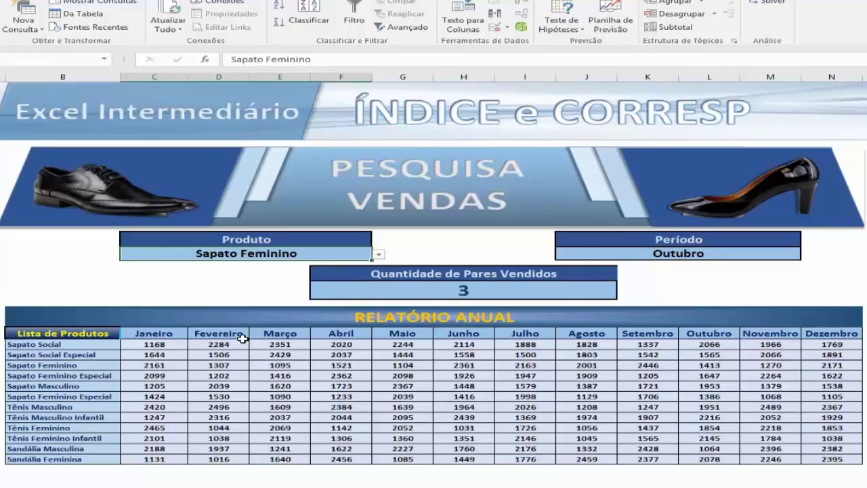
{"action": "left_click", "coordinate": [378, 254]}
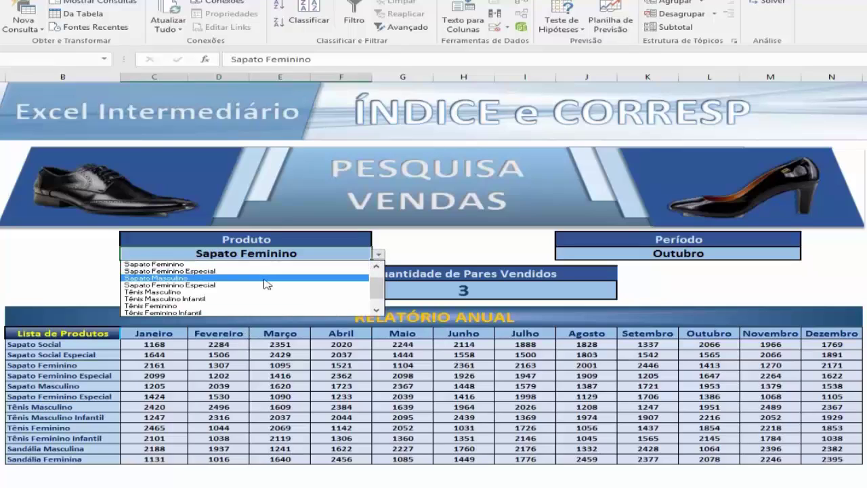
{"action": "left_click", "coordinate": [221, 272]}
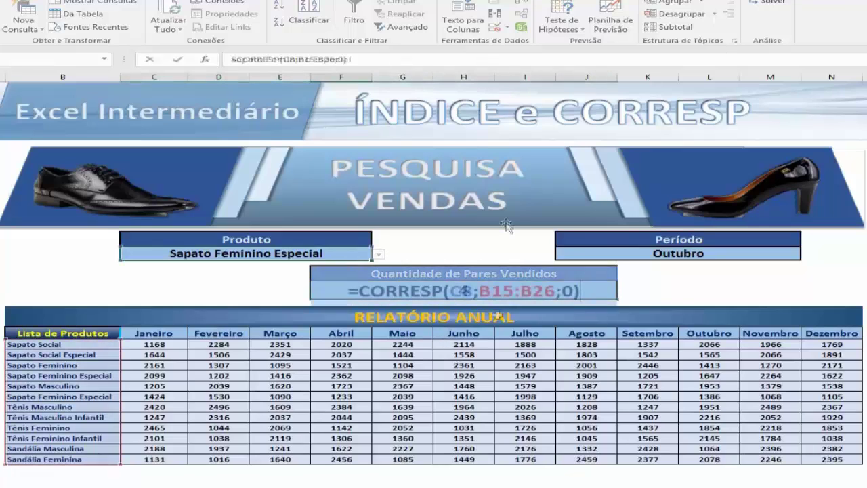
Step: Change the formula under Quantidade de Pares Vendidos to =CORRESP(J8;C14:N14;0) to find the month's column position with exact match
{"action": "key", "text": "BackSpace"}
{"action": "key", "text": "BackSpace"}
{"action": "key", "text": "BackSpace"}
{"action": "key", "text": "BackSpace"}
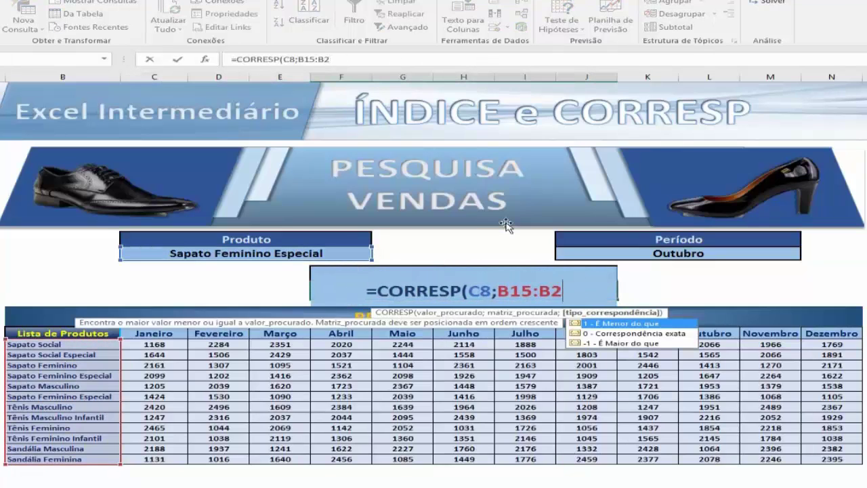
{"action": "key", "text": "BackSpace"}
{"action": "key", "text": "BackSpace"}
{"action": "key", "text": "BackSpace"}
{"action": "key", "text": "BackSpace"}
{"action": "key", "text": "BackSpace"}
{"action": "key", "text": "BackSpace"}
{"action": "key", "text": "BackSpace"}
{"action": "key", "text": "BackSpace"}
{"action": "key", "text": "BackSpace"}
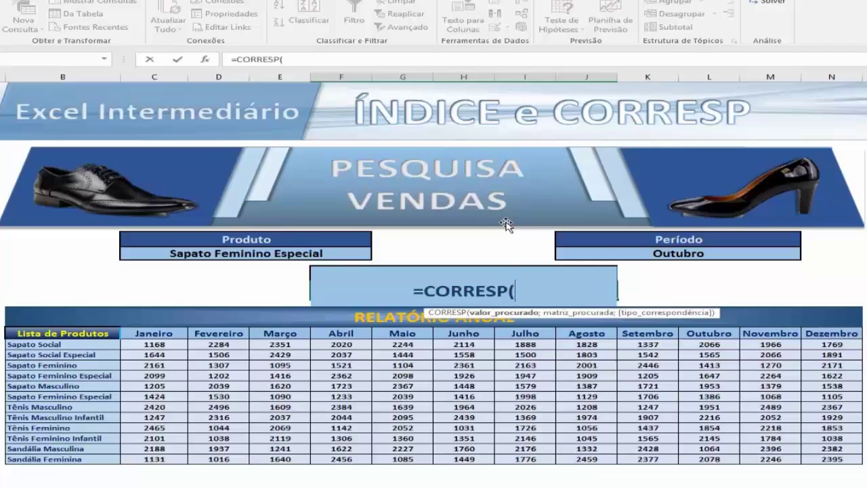
{"action": "left_click", "coordinate": [634, 251]}
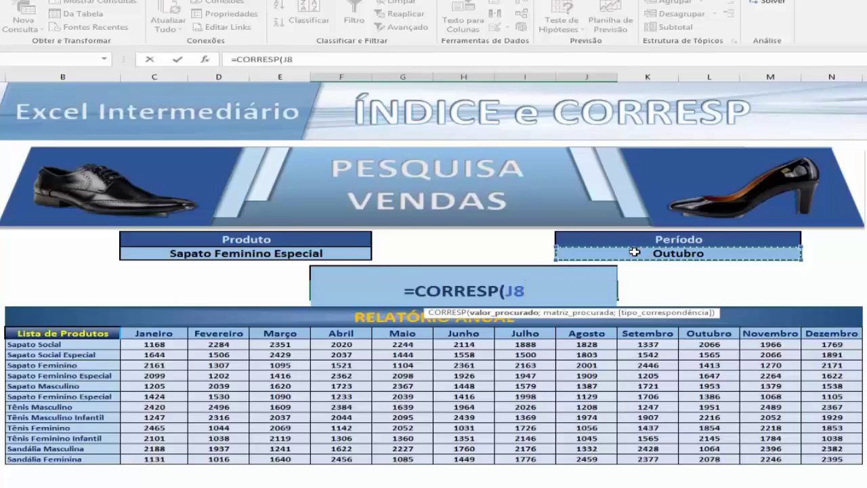
{"action": "type", "text": ";"}
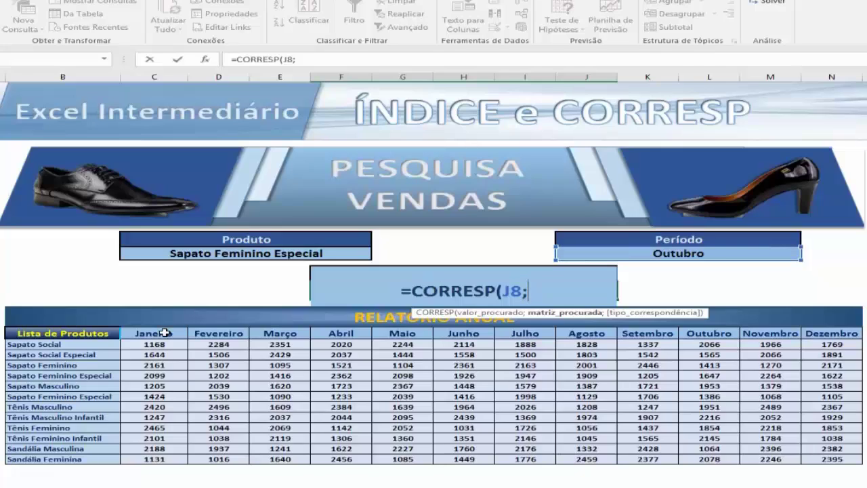
{"action": "left_click_drag", "start_coordinate": [162, 333], "coordinate": [834, 336]}
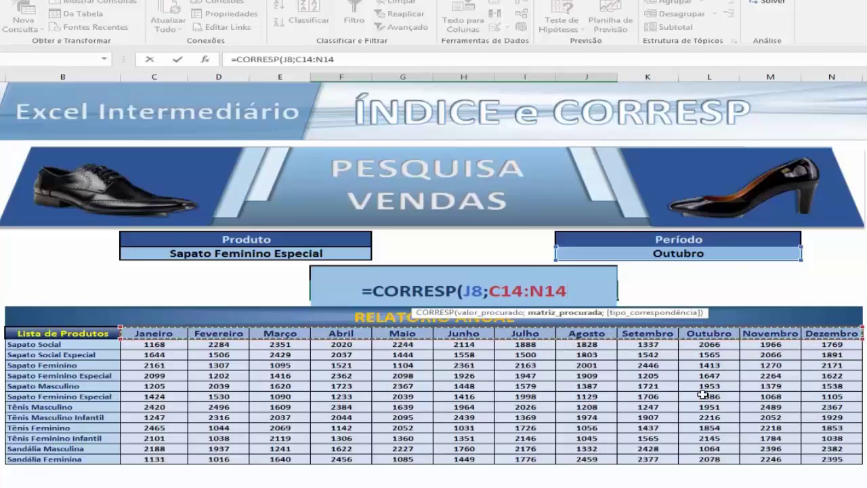
{"action": "type", "text": ";"}
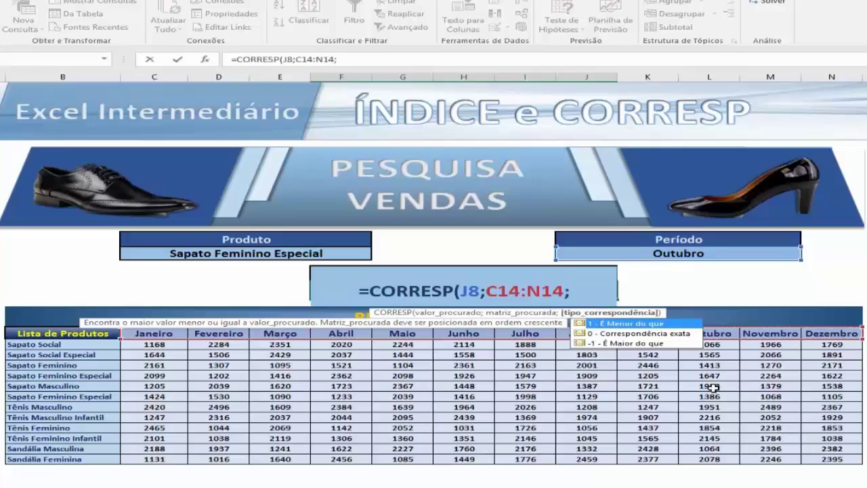
{"action": "key", "text": "Down"}
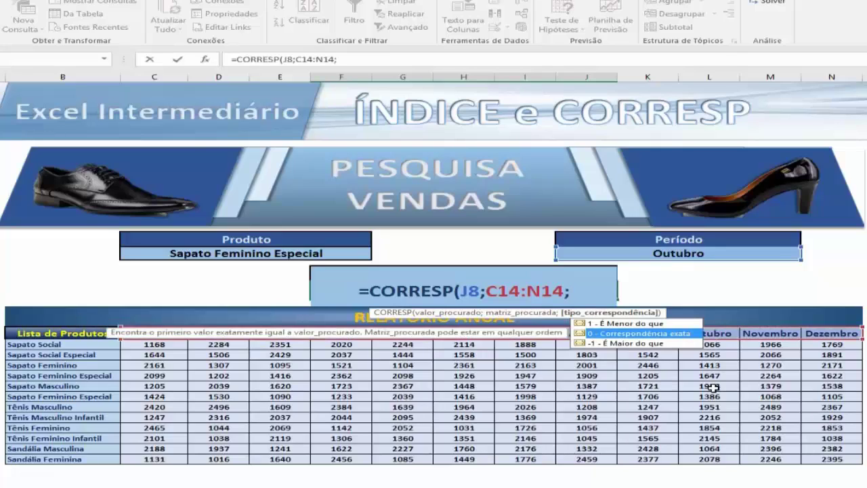
{"action": "key", "text": "Tab"}
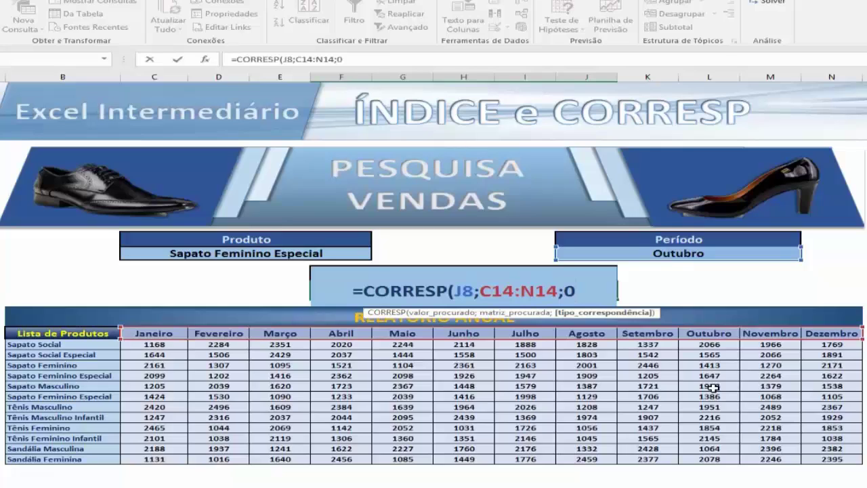
{"action": "type", "text": ")"}
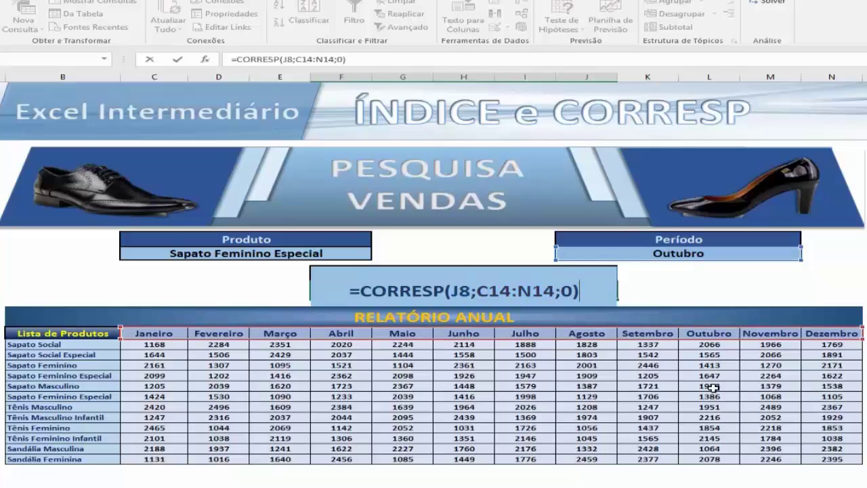
{"action": "key", "text": "Return"}
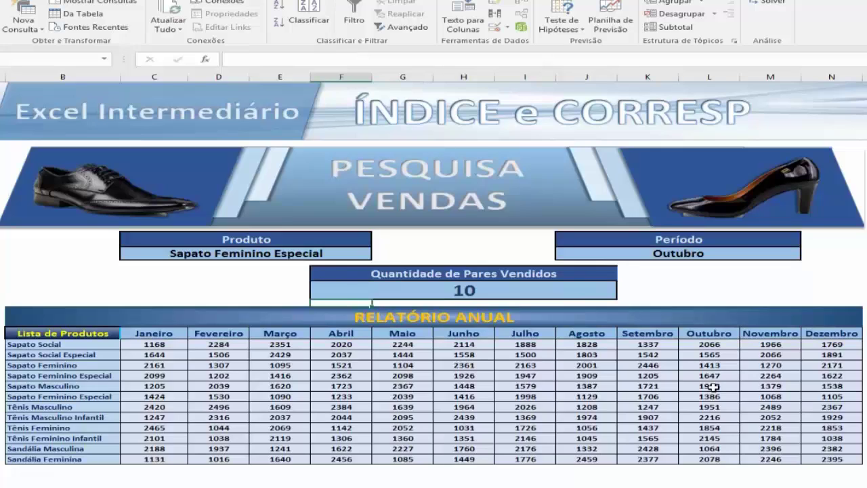
Step: Test the month position formula by choosing Maio under Período, finishing with Setembro selected
{"action": "left_click", "coordinate": [788, 260]}
{"action": "left_click", "coordinate": [808, 255]}
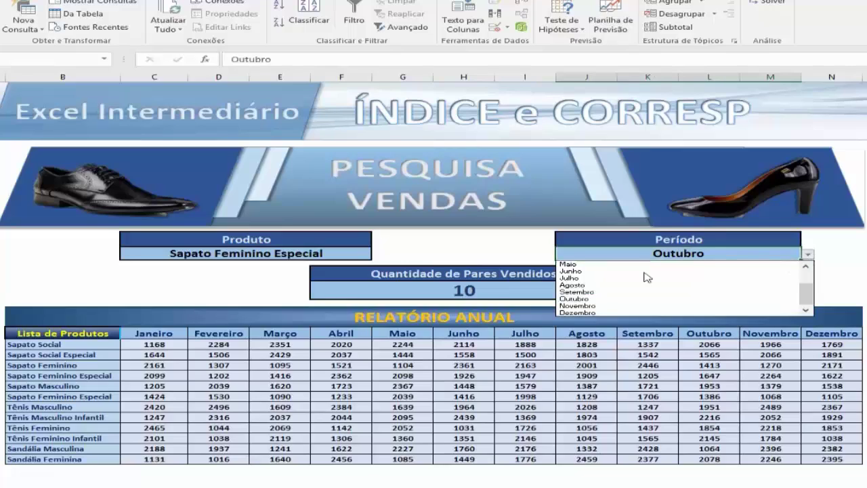
{"action": "left_click", "coordinate": [587, 264]}
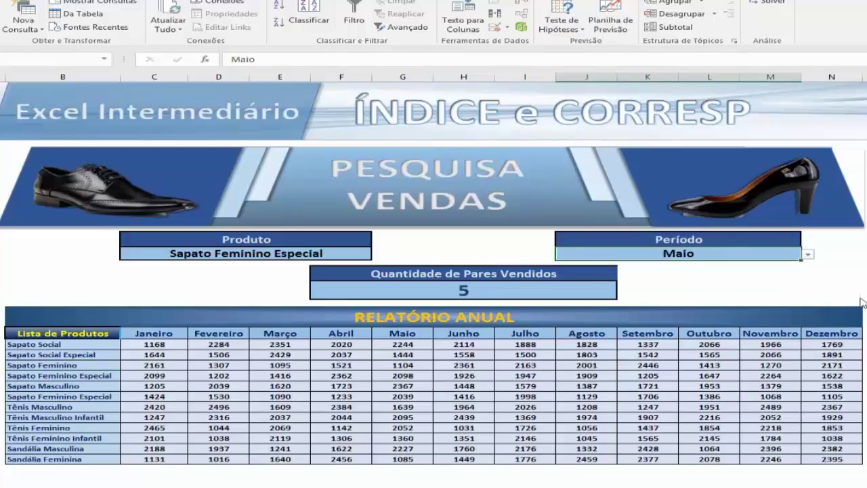
{"action": "left_click", "coordinate": [808, 255]}
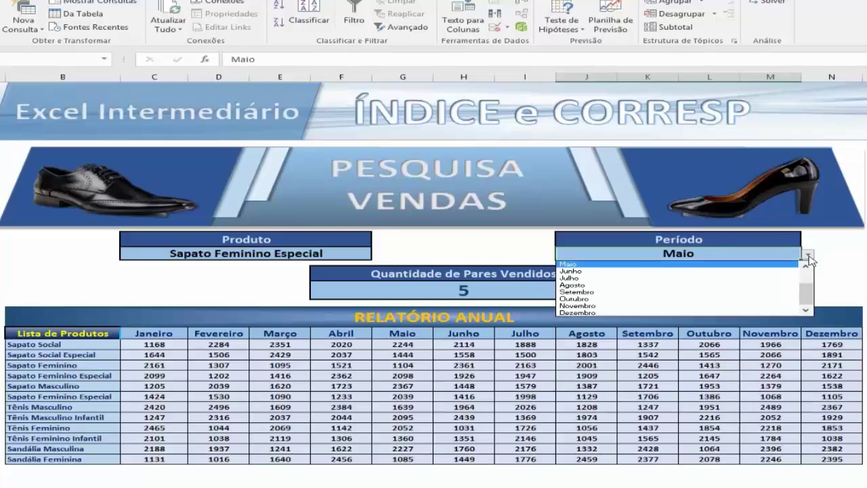
{"action": "left_click", "coordinate": [590, 292]}
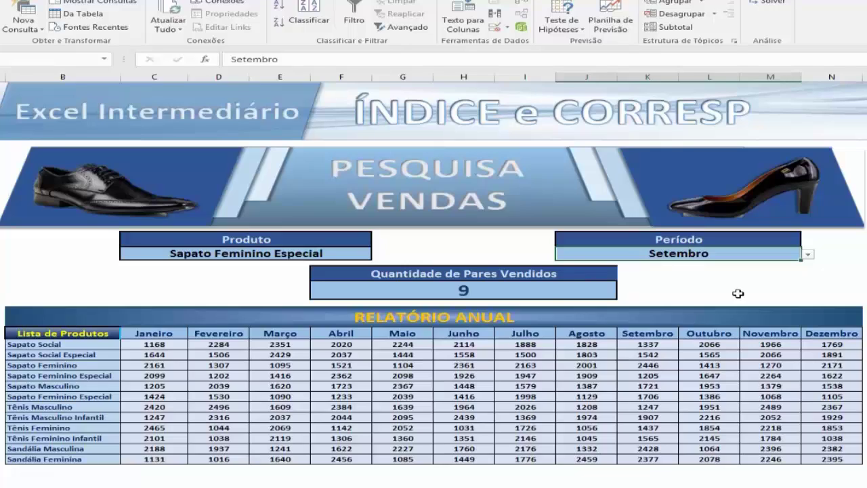
Step: Replace the formula under Quantidade de Pares Vendidos with the start of an ÍNDICE function using C15:N26 as its matrix
{"action": "left_click", "coordinate": [544, 289]}
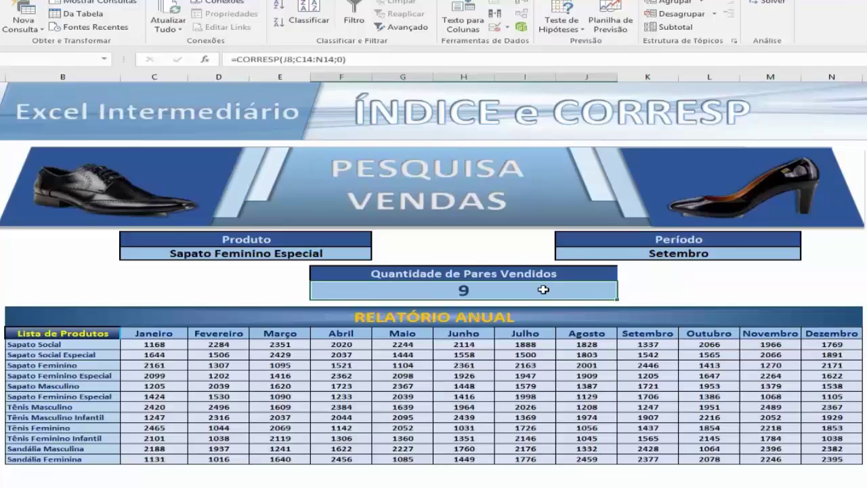
{"action": "key", "text": "Delete"}
{"action": "type", "text": "=ín"}
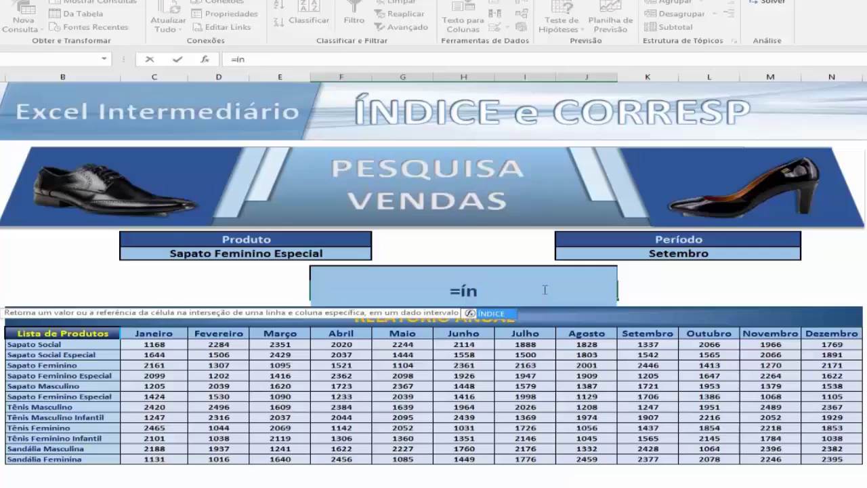
{"action": "key", "text": "Tab"}
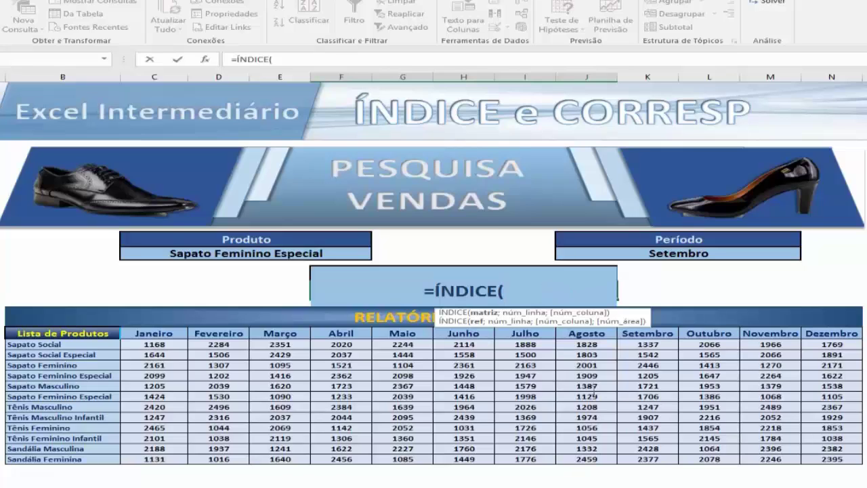
{"action": "left_click_drag", "start_coordinate": [165, 347], "coordinate": [820, 461]}
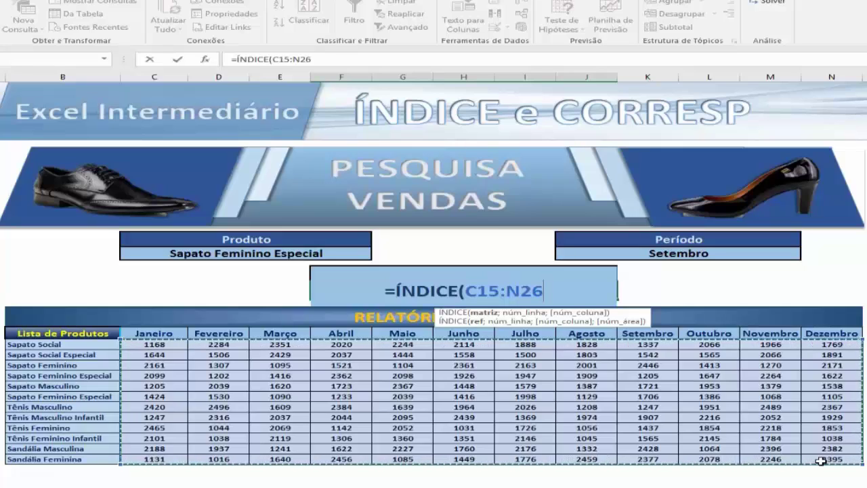
{"action": "type", "text": ";"}
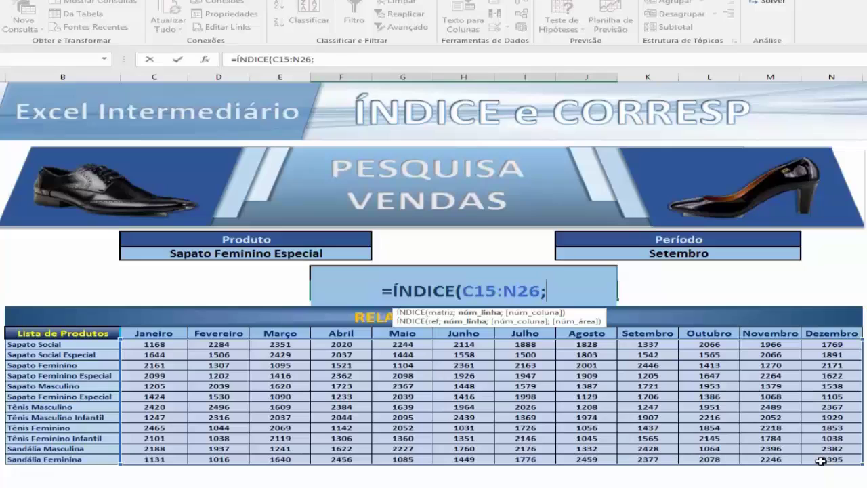
Step: Nest CORRESP(C8;B15:B26;0) as the row number argument of the ÍNDICE formula, looking up the product with exact match
{"action": "type", "text": "cor"}
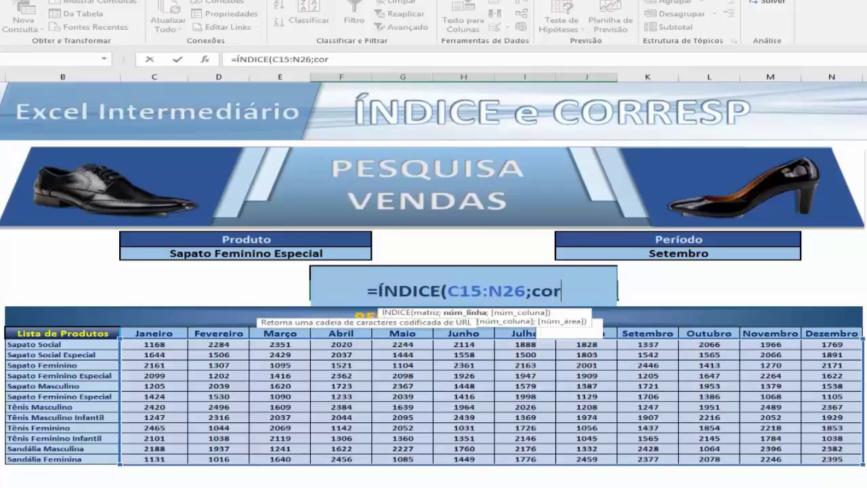
{"action": "type", "text": "res"}
{"action": "key", "text": "Tab"}
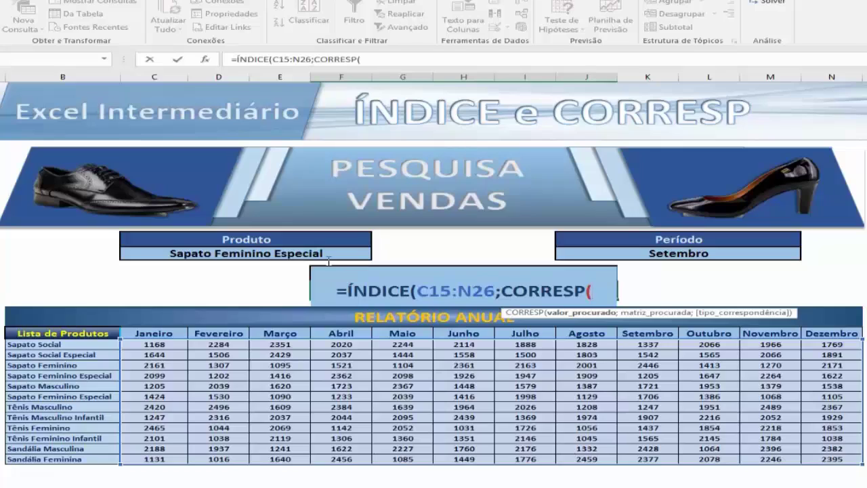
{"action": "left_click", "coordinate": [310, 253]}
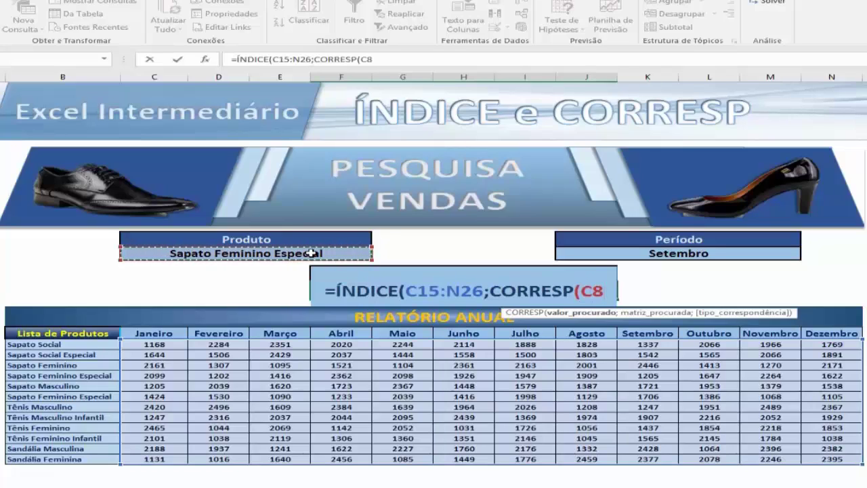
{"action": "type", "text": ";"}
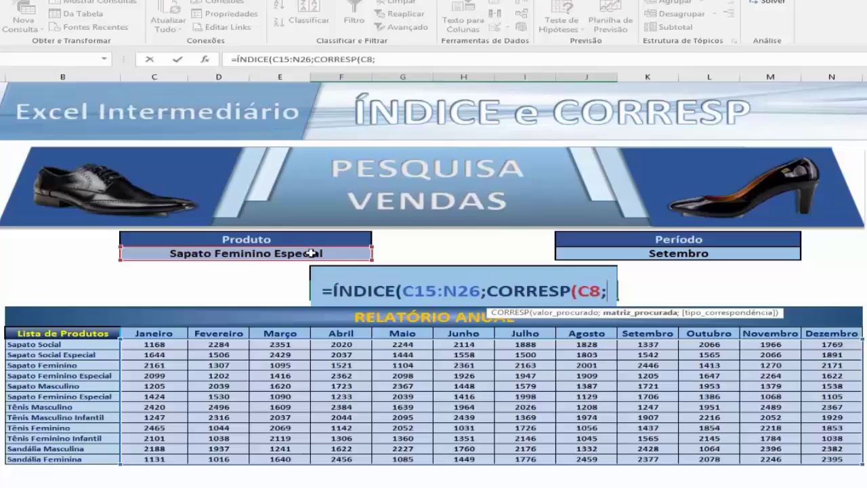
{"action": "left_click", "coordinate": [92, 345]}
{"action": "left_click_drag", "start_coordinate": [40, 344], "coordinate": [86, 460]}
{"action": "type", "text": ";"}
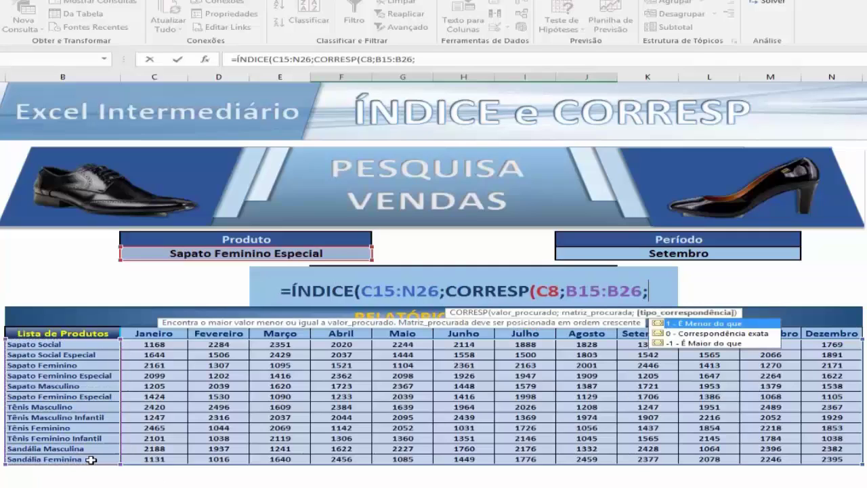
{"action": "type", "text": "0"}
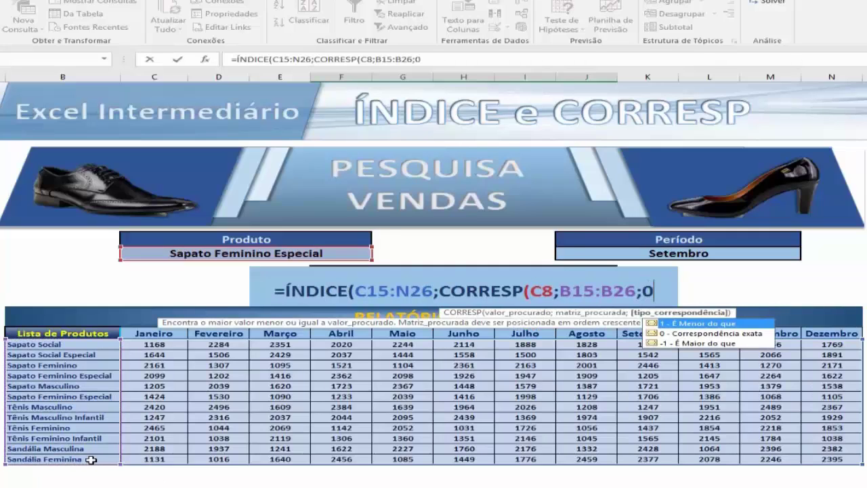
{"action": "type", "text": ")"}
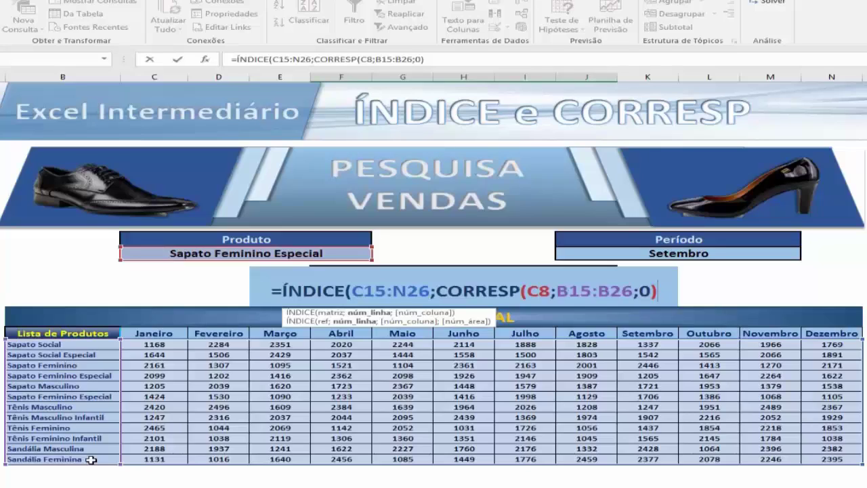
{"action": "type", "text": ";"}
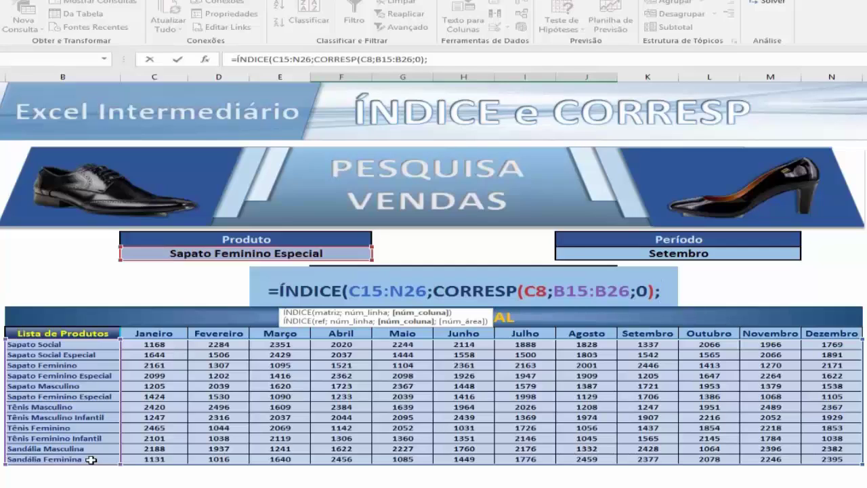
Step: Add CORRESP(J8;C14:N14;0) as the ÍNDICE column number argument, then close and enter the completed formula
{"action": "type", "text": "cor"}
{"action": "type", "text": "resp"}
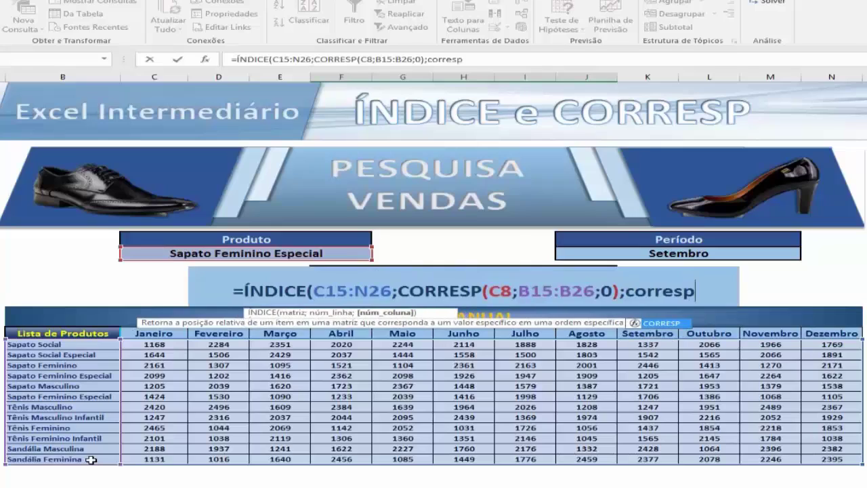
{"action": "key", "text": "Tab"}
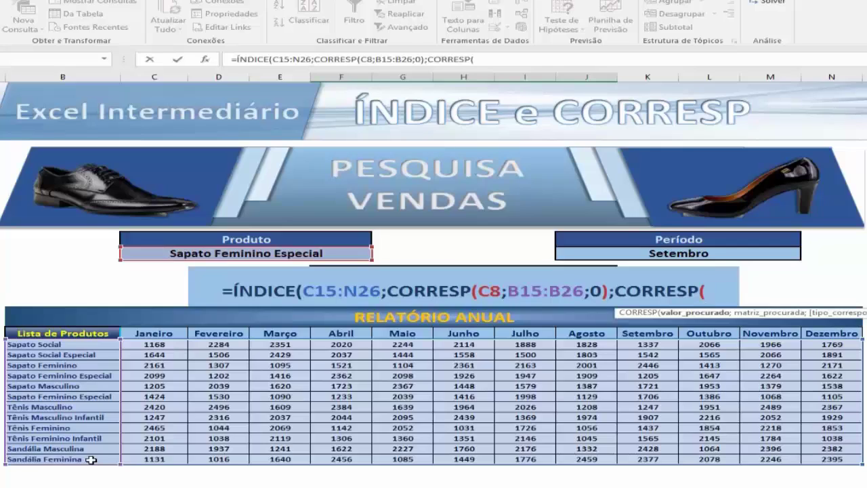
{"action": "left_click", "coordinate": [646, 254]}
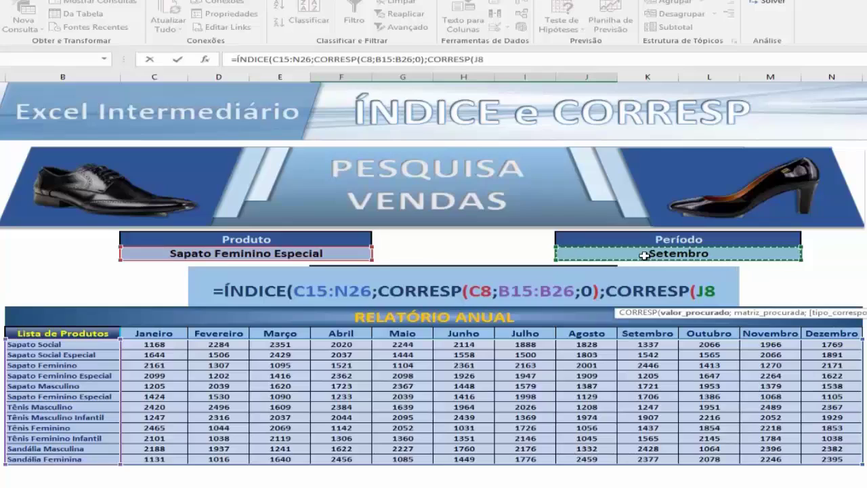
{"action": "type", "text": ";"}
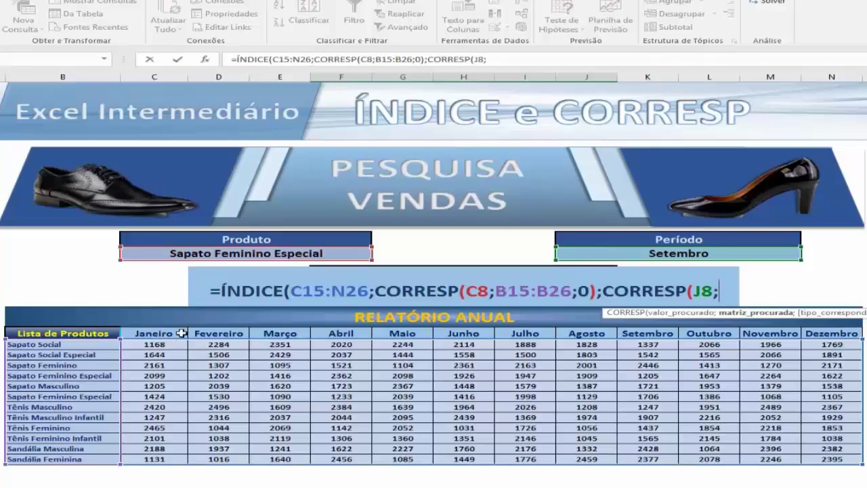
{"action": "left_click_drag", "start_coordinate": [181, 332], "coordinate": [825, 333]}
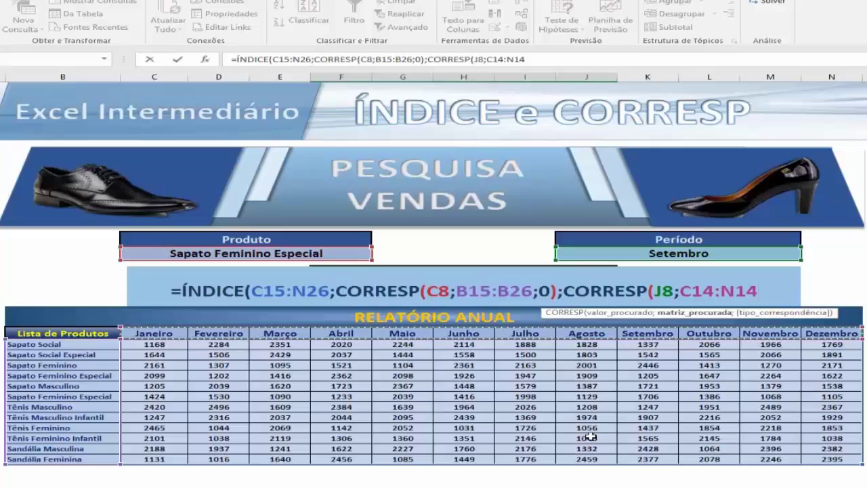
{"action": "type", "text": ";"}
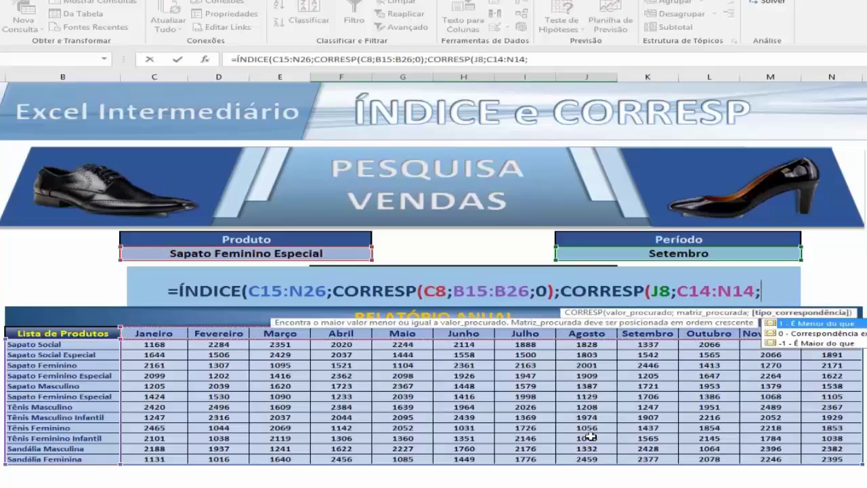
{"action": "key", "text": "Down"}
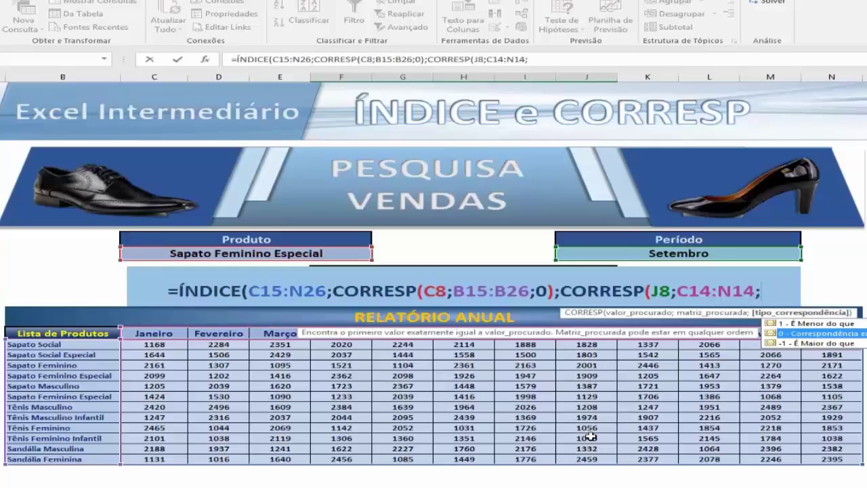
{"action": "key", "text": "Tab"}
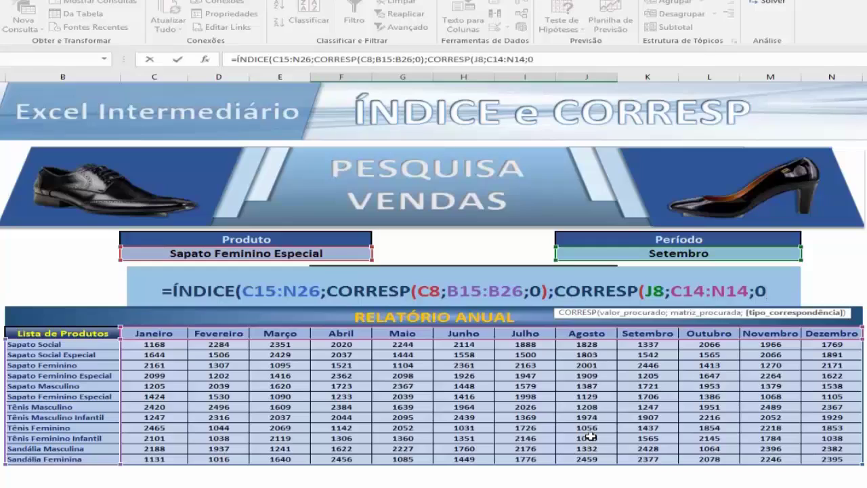
{"action": "type", "text": ")"}
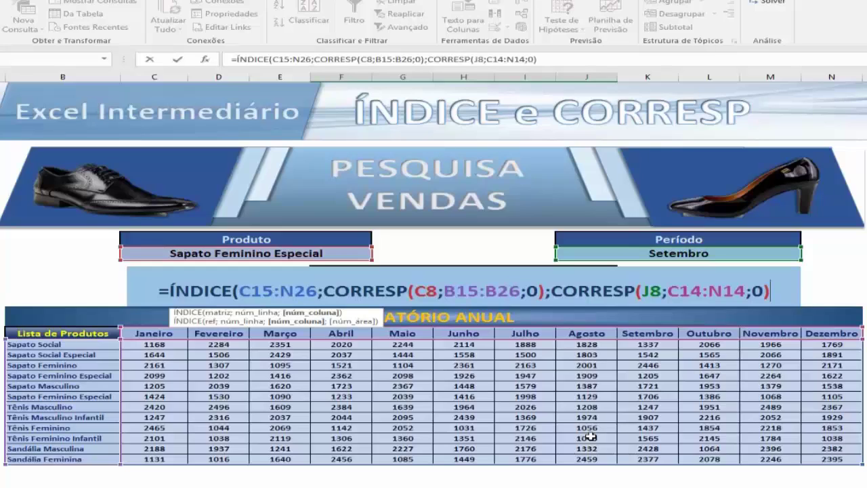
{"action": "type", "text": ")"}
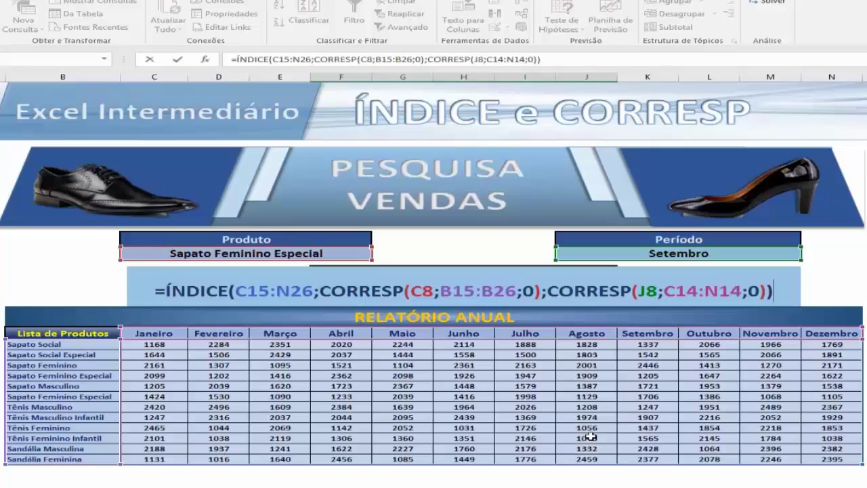
{"action": "key", "text": "Return"}
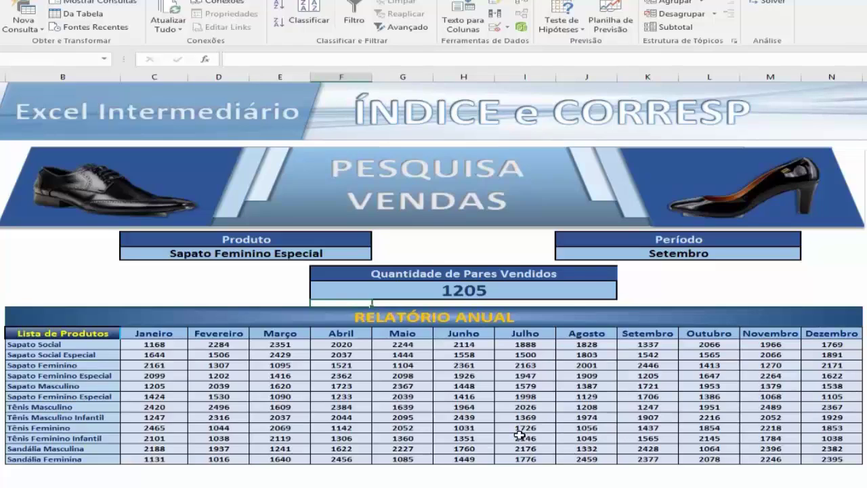
Step: Test the sales lookup by choosing Tênis Feminino, Sandália Feminina and finally Tênis Masculino Infantil under Produto
{"action": "left_click", "coordinate": [317, 255]}
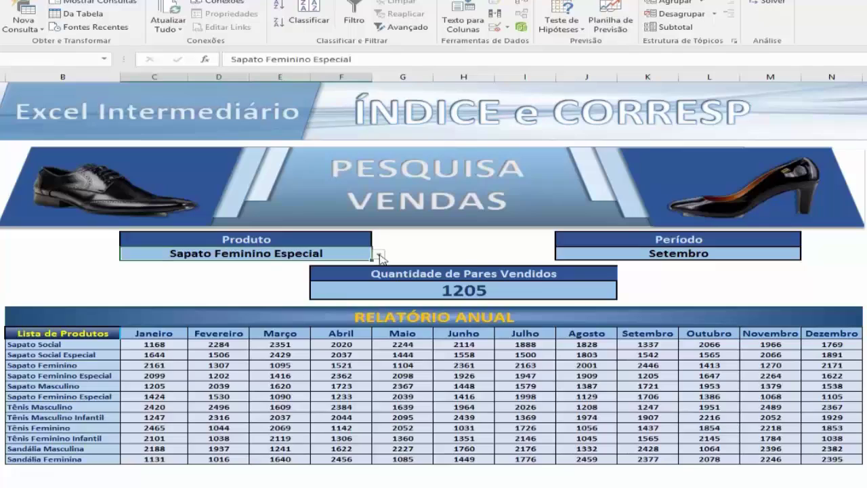
{"action": "left_click", "coordinate": [377, 255]}
{"action": "left_click", "coordinate": [203, 296]}
{"action": "left_click", "coordinate": [378, 256]}
{"action": "left_click", "coordinate": [298, 320]}
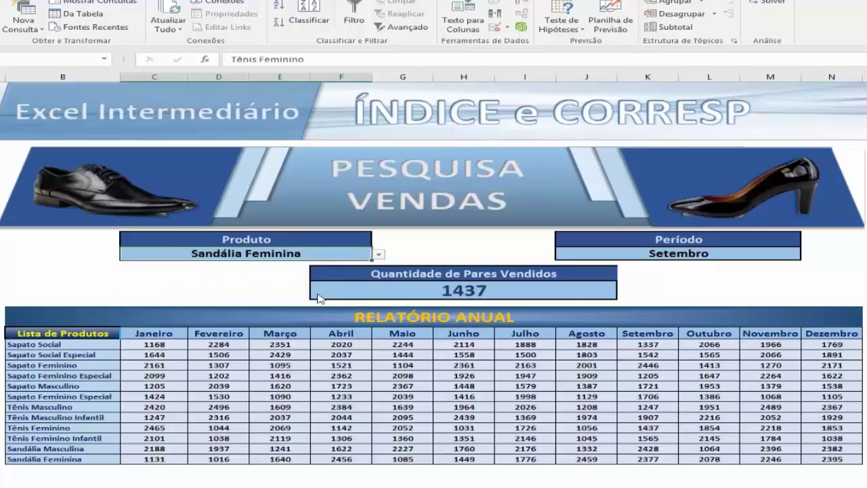
{"action": "left_click", "coordinate": [389, 255]}
{"action": "left_click", "coordinate": [367, 257]}
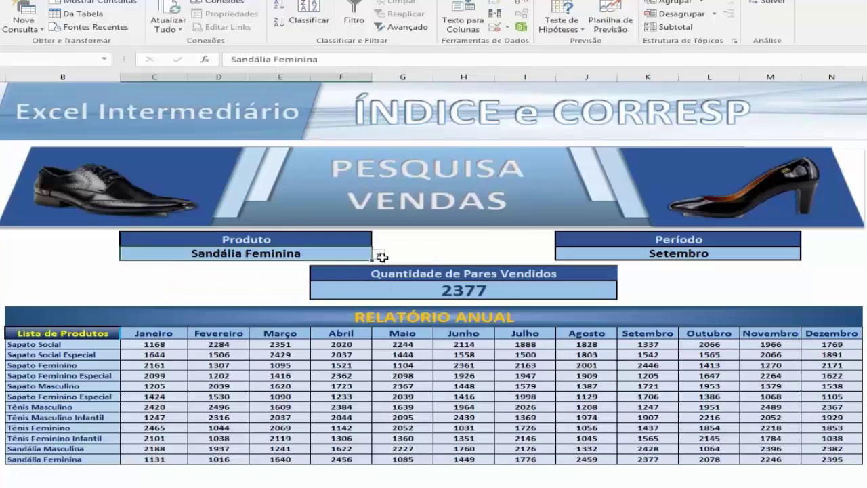
{"action": "left_click", "coordinate": [379, 256]}
{"action": "left_click", "coordinate": [204, 285]}
Step: Test the sales lookup with other months by choosing Agosto and finally Novembro under Período
{"action": "left_click", "coordinate": [742, 257]}
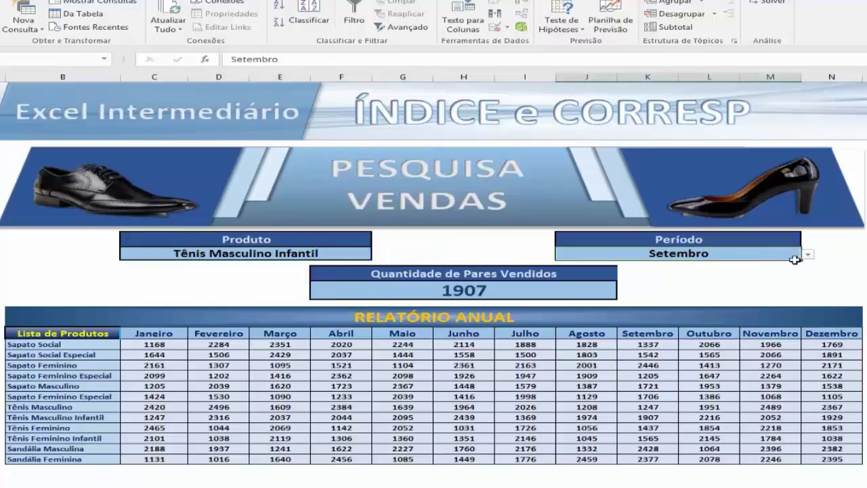
{"action": "left_click", "coordinate": [808, 255]}
{"action": "left_click", "coordinate": [713, 288]}
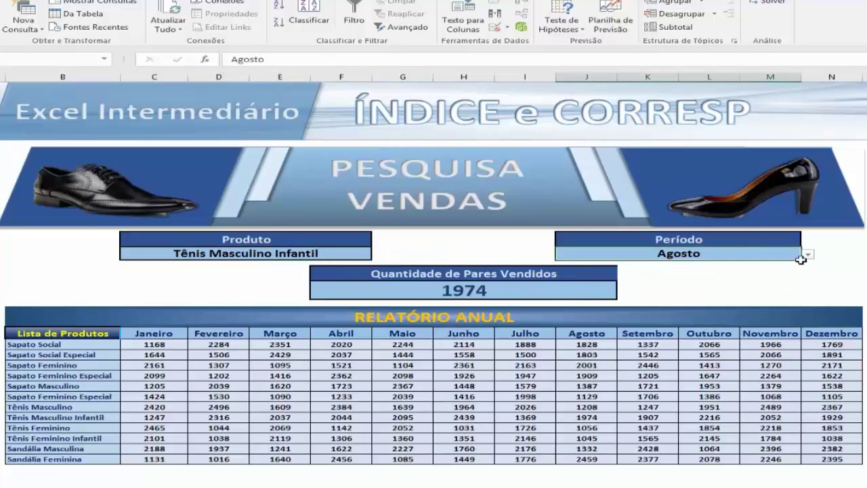
{"action": "left_click", "coordinate": [807, 255]}
{"action": "left_click", "coordinate": [708, 305]}
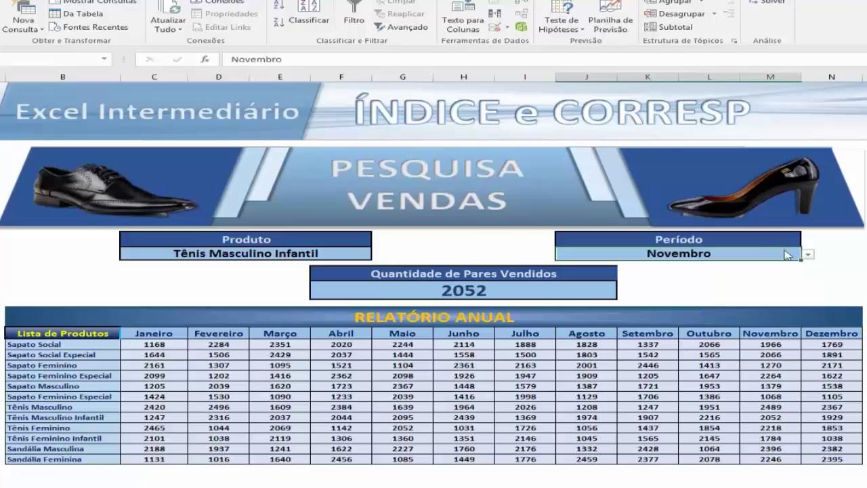
{"action": "left_click", "coordinate": [808, 255]}
{"action": "left_click", "coordinate": [702, 307]}
Step: Set Produto to Tênis Masculino and try Dezembro under Período, finishing with Maio selected
{"action": "left_click", "coordinate": [342, 252]}
{"action": "left_click", "coordinate": [379, 255]}
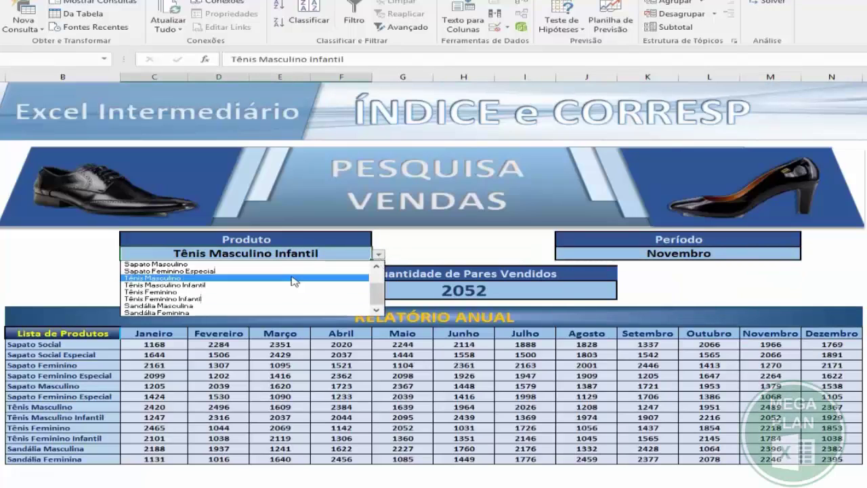
{"action": "left_click", "coordinate": [176, 275]}
{"action": "left_click", "coordinate": [785, 253]}
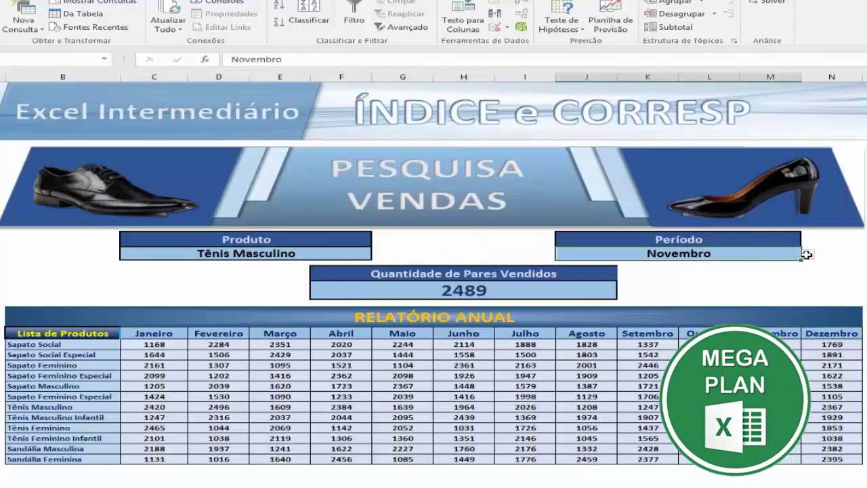
{"action": "left_click", "coordinate": [808, 255]}
{"action": "left_click", "coordinate": [703, 306]}
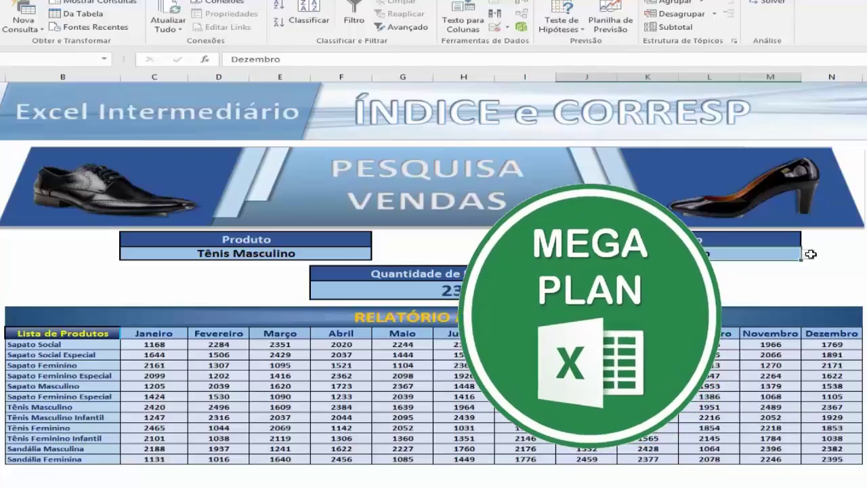
{"action": "left_click", "coordinate": [808, 255]}
{"action": "left_click", "coordinate": [720, 271]}
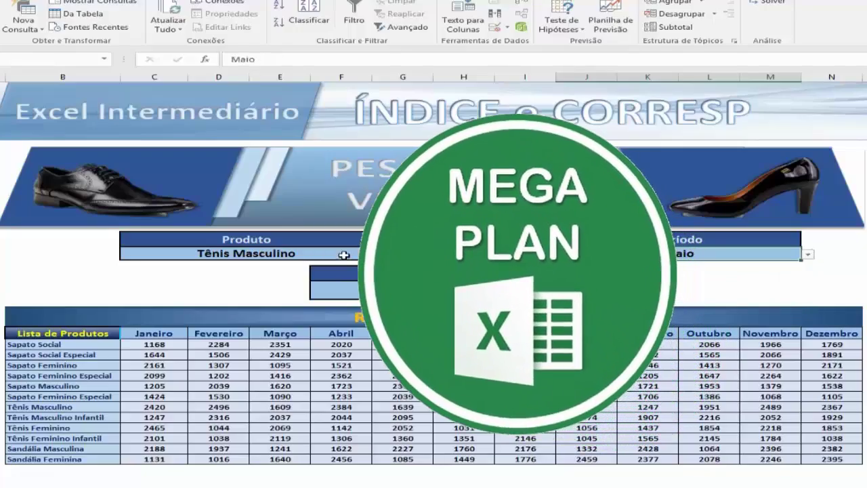